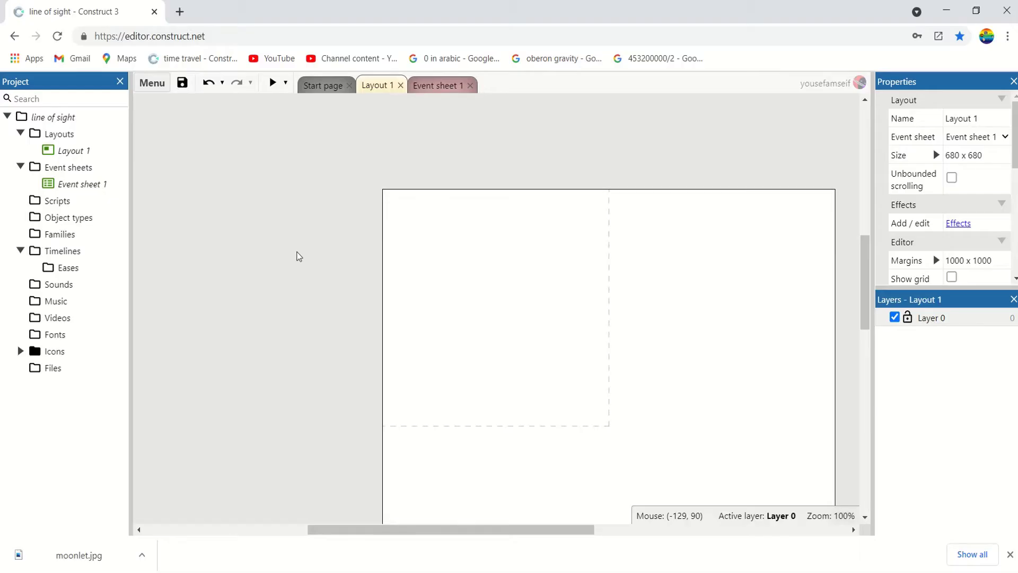
Create a new Sprite object type named 'player'
double_click(435, 231)
scroll(466, 257, down, 2)
click(453, 263)
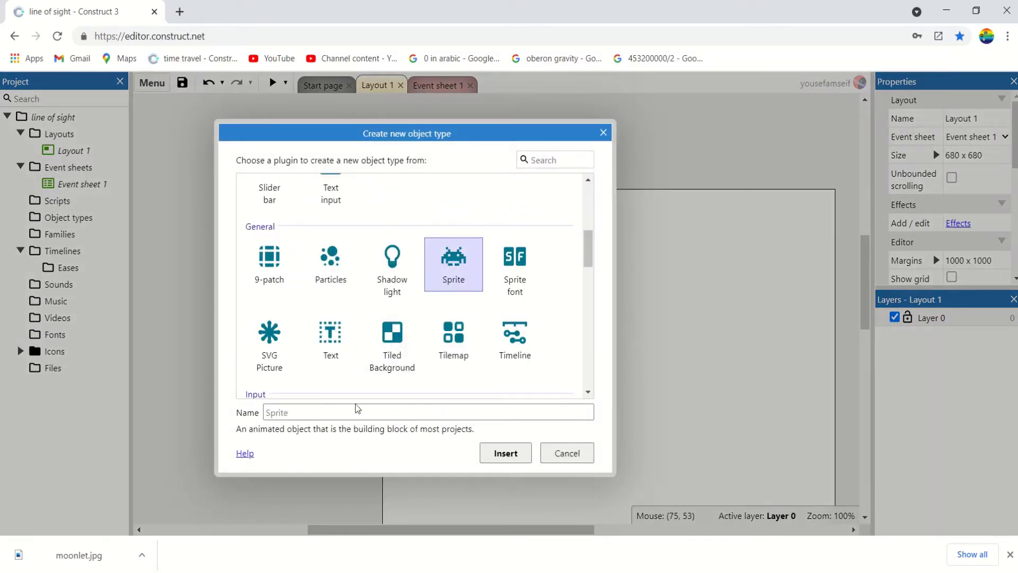
click(364, 414)
text(player)
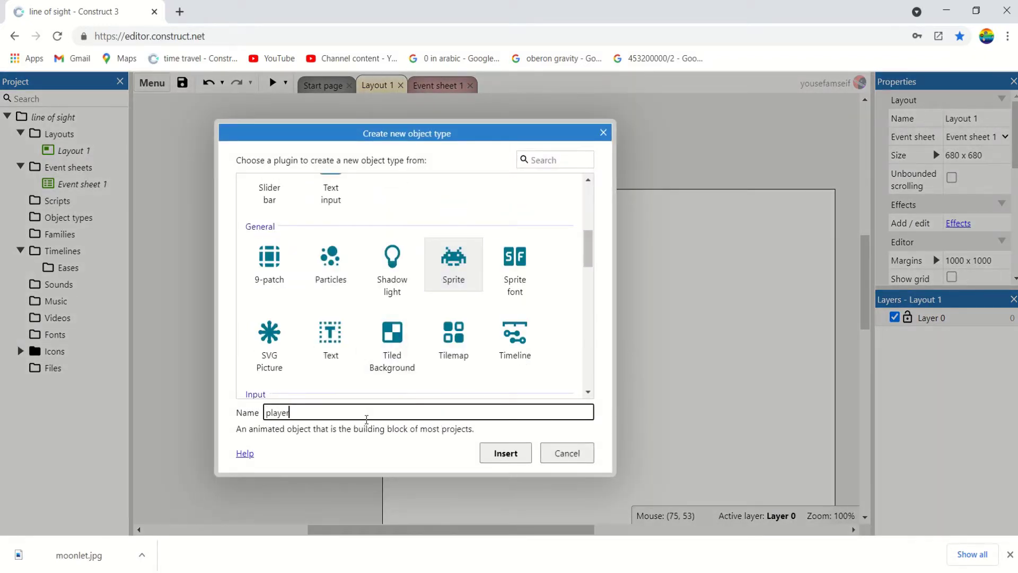
key(Return)
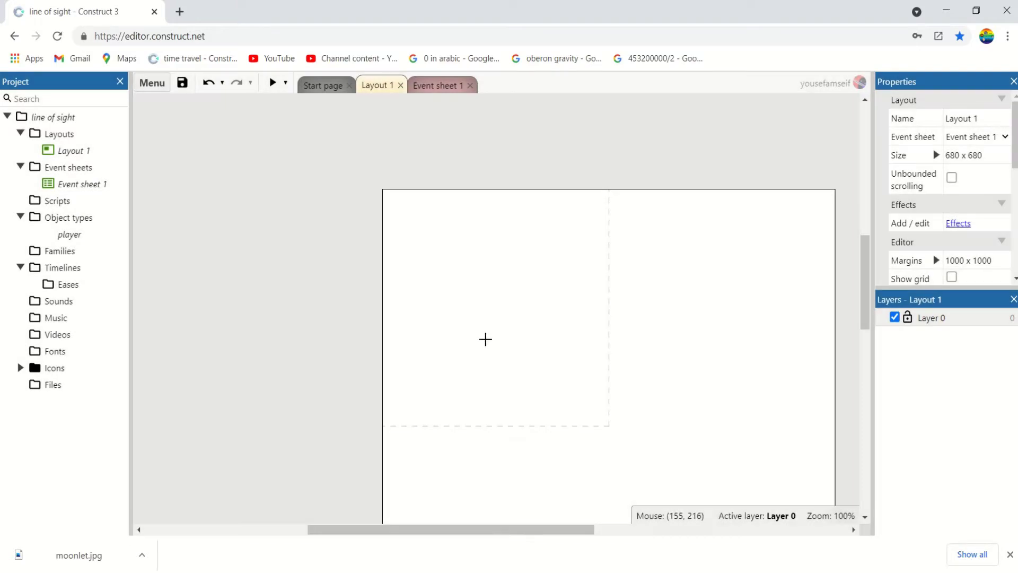
Place the player sprite and draw a right-pointing triangle outline with the Line tool, then crop
click(484, 338)
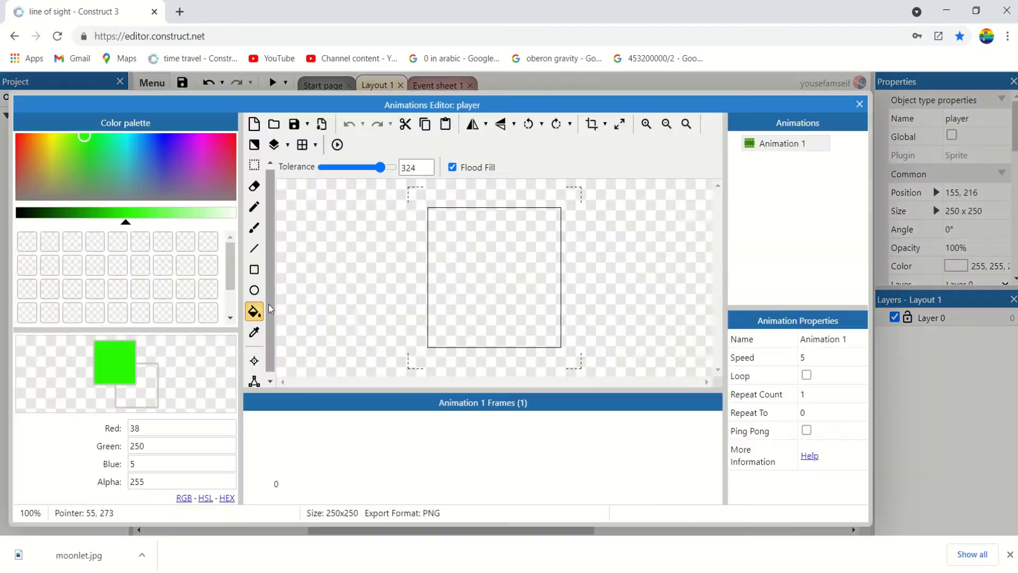
click(253, 254)
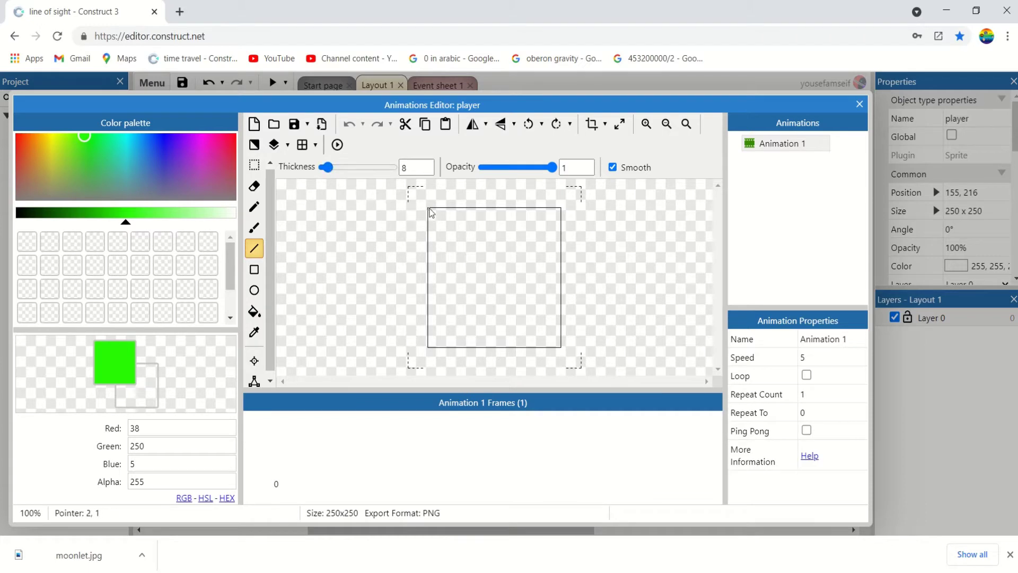
drag(430, 210, 540, 261)
drag(540, 261, 429, 329)
drag(429, 328, 431, 210)
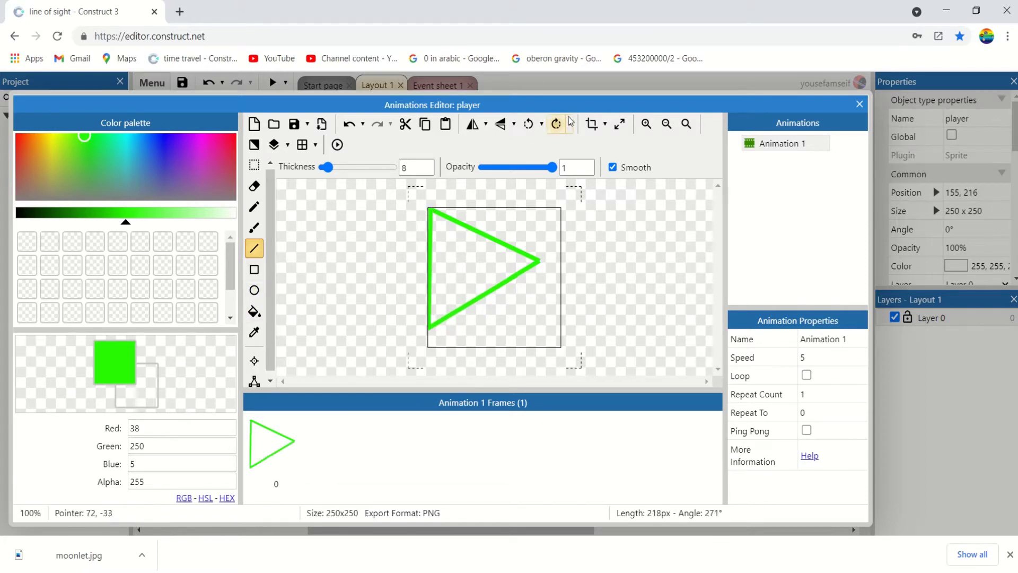
click(591, 126)
Flood-fill the triangle green at raised tolerance, then move the sprite up-right and reopen its image
click(255, 311)
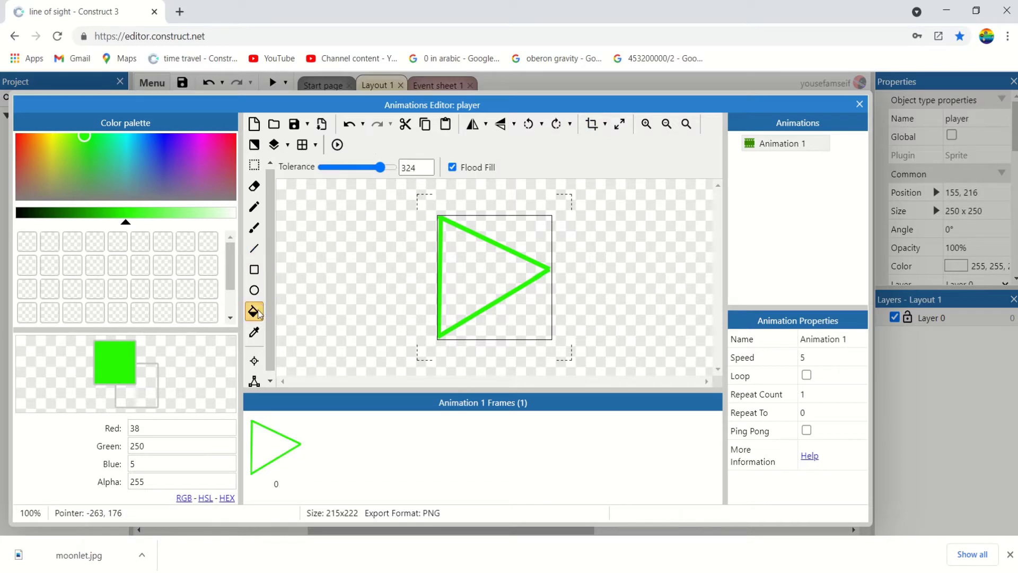
drag(324, 167, 393, 169)
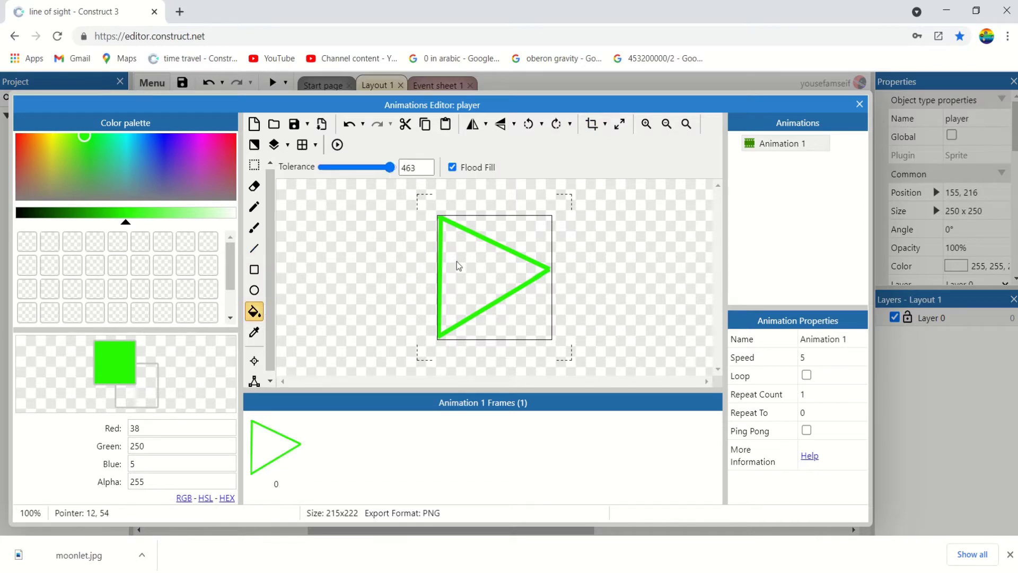
click(460, 266)
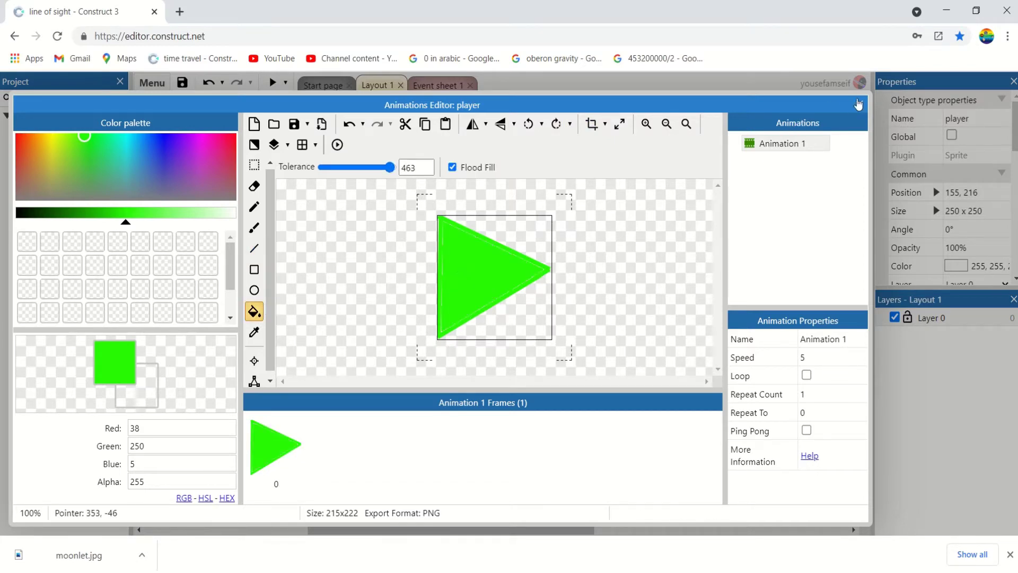
click(859, 104)
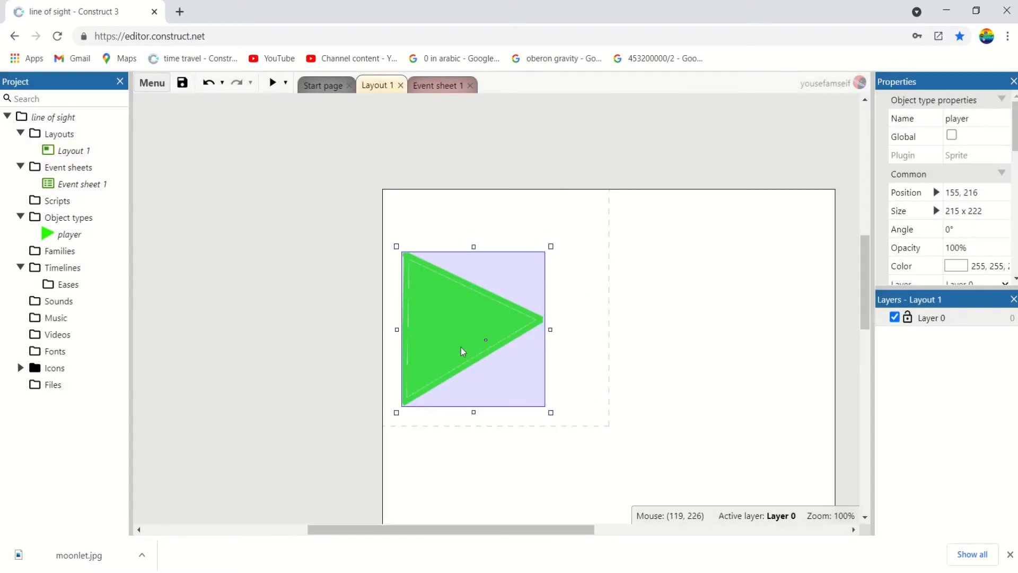
drag(461, 348, 469, 322)
double_click(469, 323)
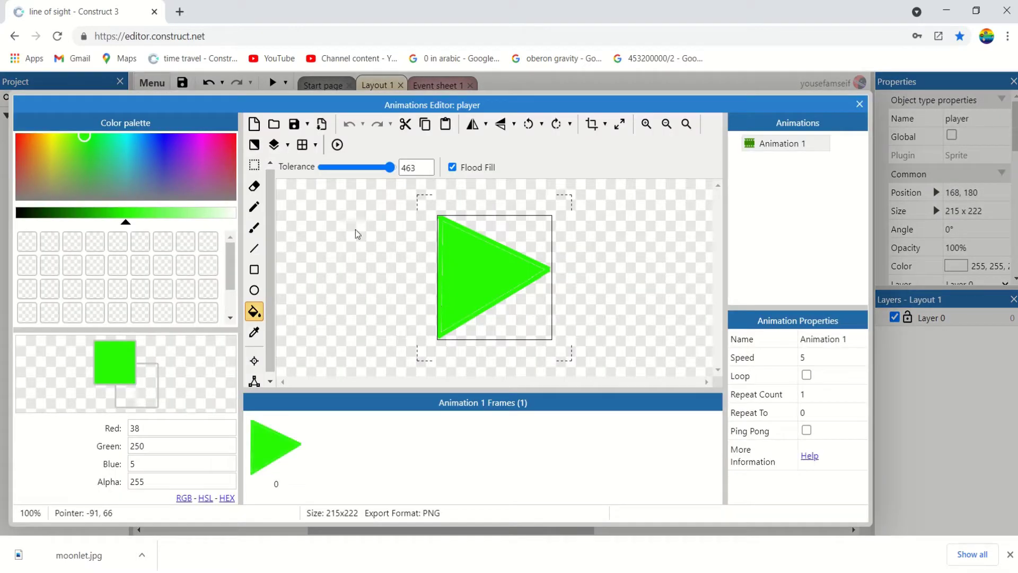
Paint over the pale outline on the triangle's left side with the Pencil
click(254, 206)
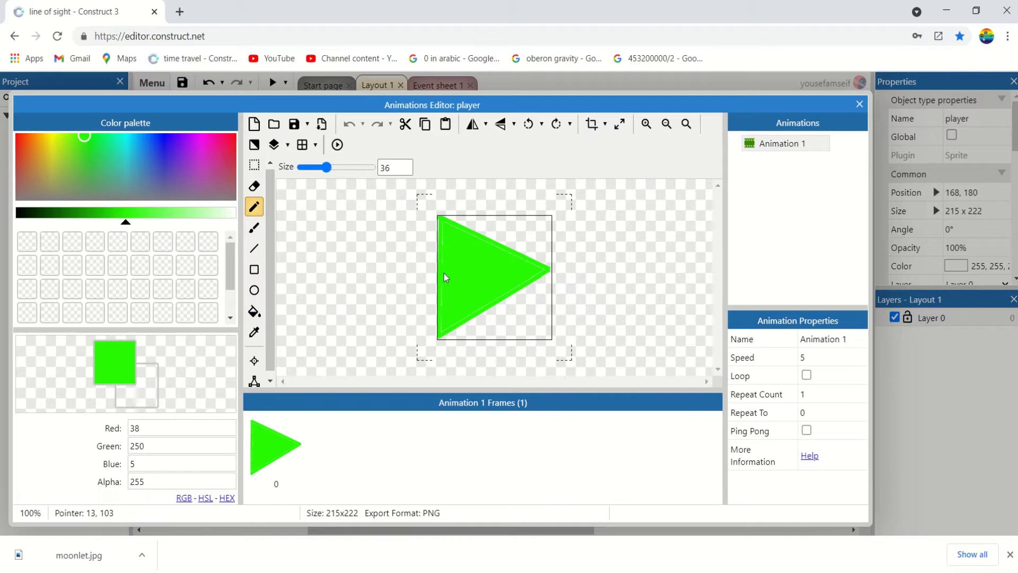
drag(445, 277, 447, 243)
scroll(448, 243, up, 2)
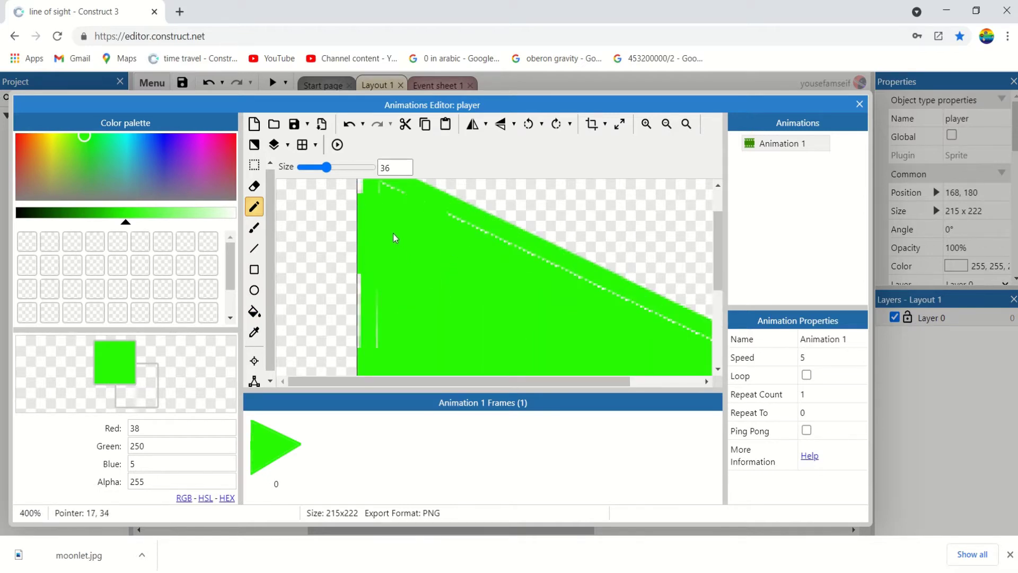
mouse_move(404, 265)
mouse_down()
mouse_move(400, 331)
mouse_move(403, 238)
mouse_move(401, 268)
mouse_up()
scroll(401, 324, down, 3)
scroll(403, 308, down, 3)
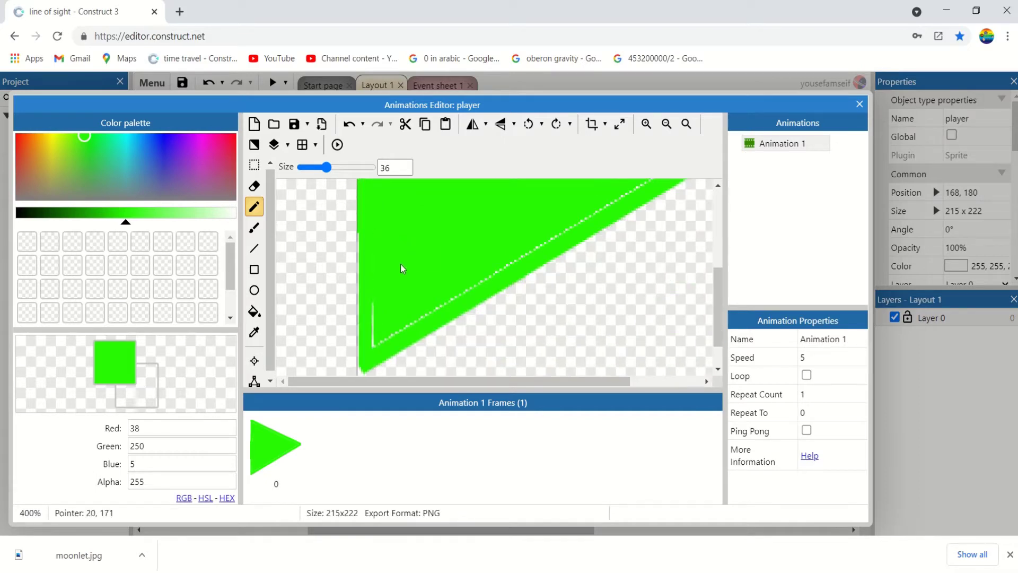
Brush the pale vertical line and slanted edge green, undoing one stray stroke
click(254, 228)
mouse_move(385, 323)
mouse_down()
mouse_move(382, 349)
mouse_move(381, 325)
mouse_move(375, 361)
mouse_move(473, 299)
mouse_move(527, 245)
mouse_move(591, 227)
mouse_move(503, 281)
mouse_up()
drag(592, 233, 645, 209)
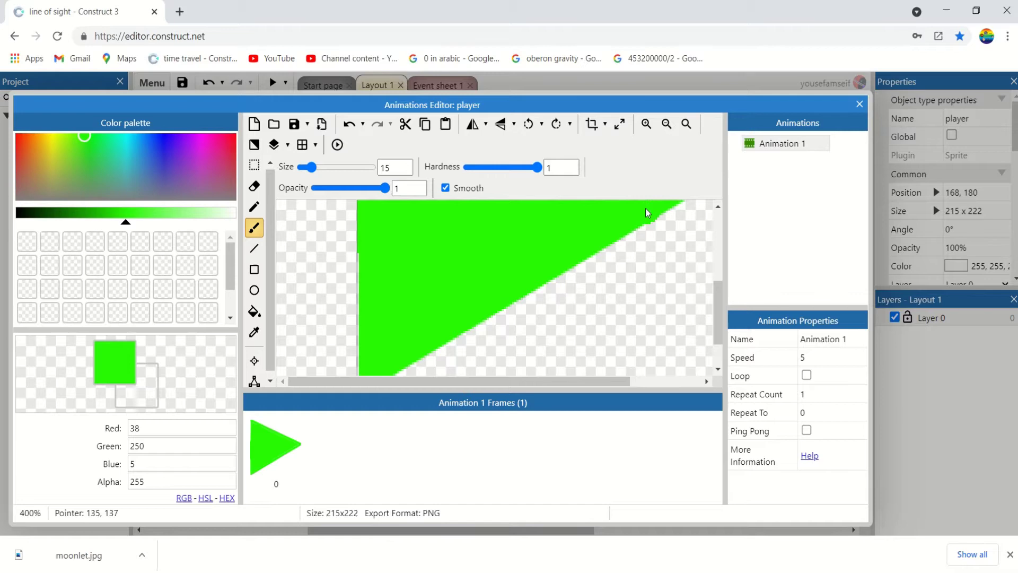
ctrl+scroll(626, 215, down, 2)
scroll(583, 238, up, 3)
ctrl+scroll(532, 371, up, 3)
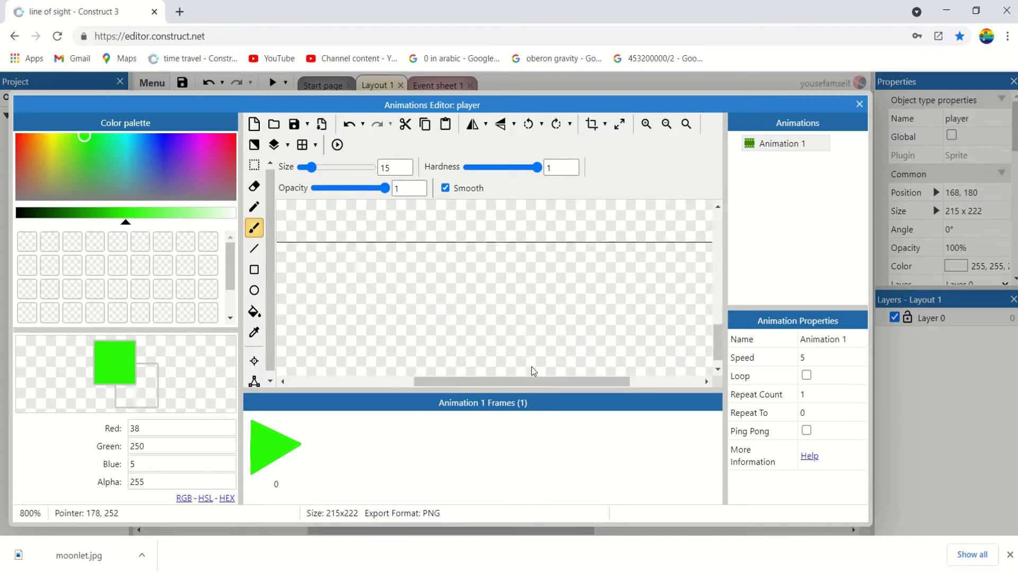
ctrl+scroll(424, 287, down, 2)
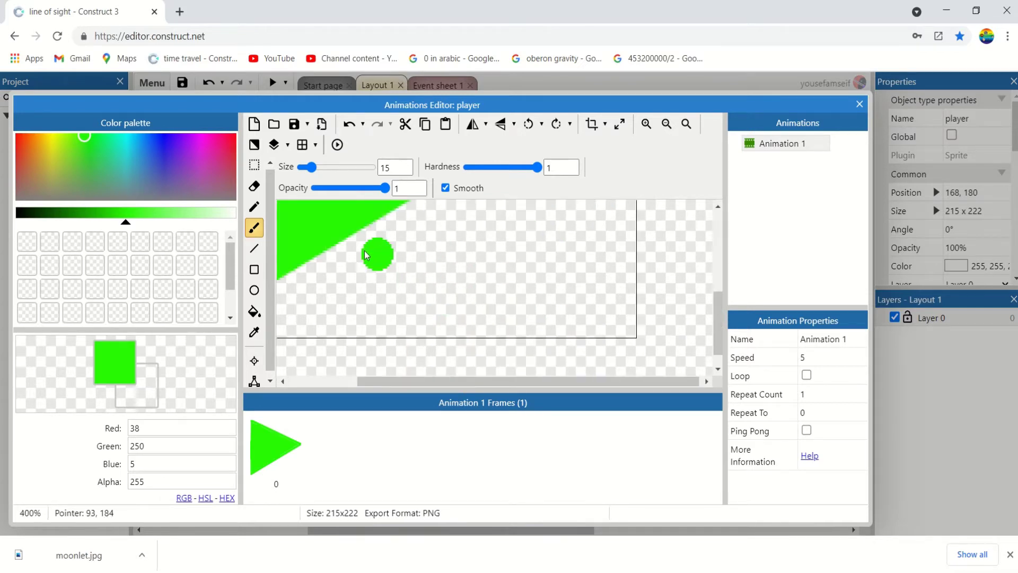
mouse_move(431, 289)
mouse_down()
mouse_move(489, 273)
mouse_move(568, 220)
mouse_move(610, 255)
mouse_up()
scroll(611, 264, up, 1)
scroll(602, 313, up, 1)
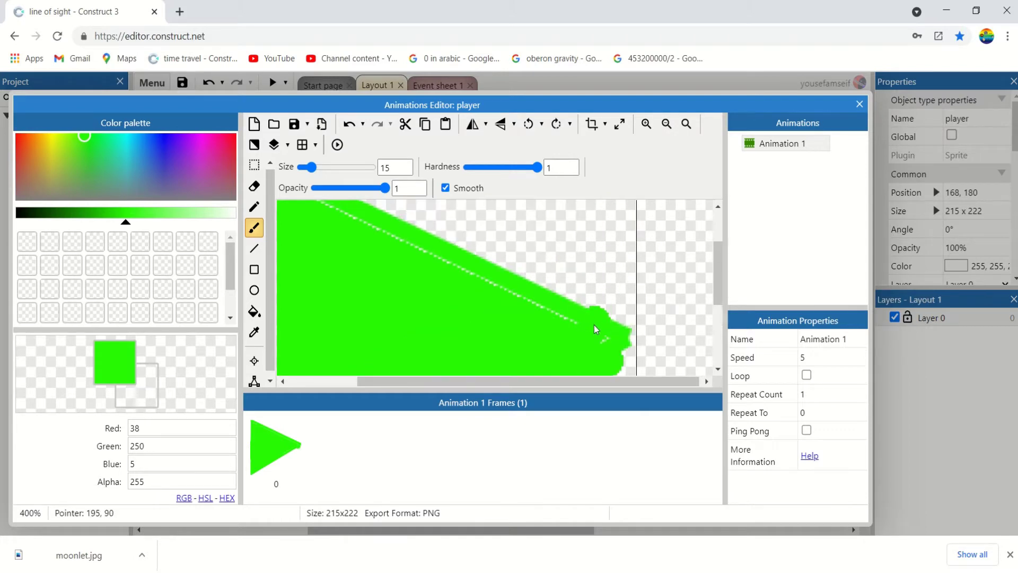
key(ctrl+z)
scroll(478, 284, down, 2)
mouse_move(470, 277)
mouse_down()
mouse_move(590, 209)
mouse_move(598, 225)
mouse_up()
scroll(591, 291, up, 3)
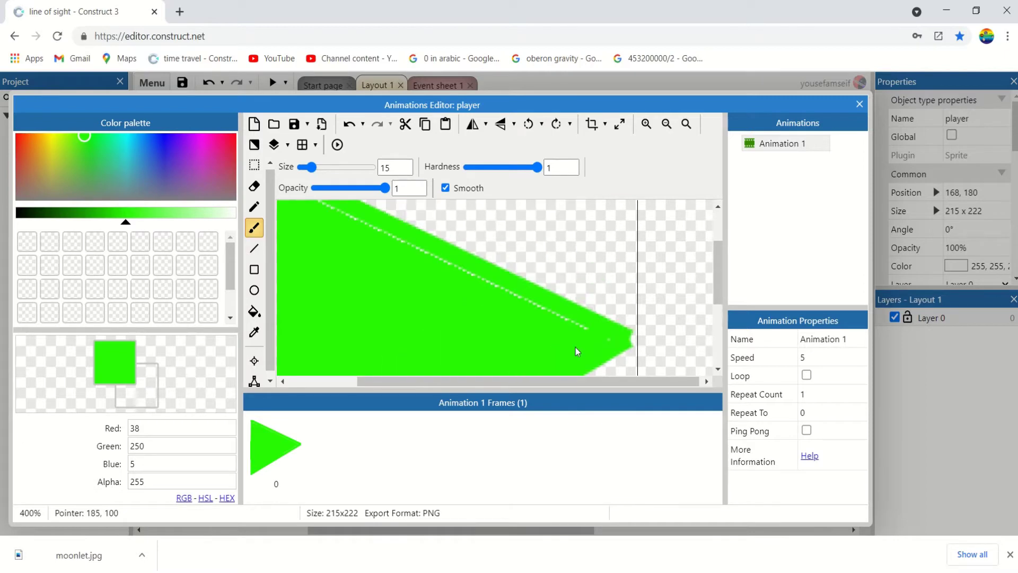
Paint over the remaining white dashes along the edge from the tip
drag(598, 344, 375, 234)
click(284, 381)
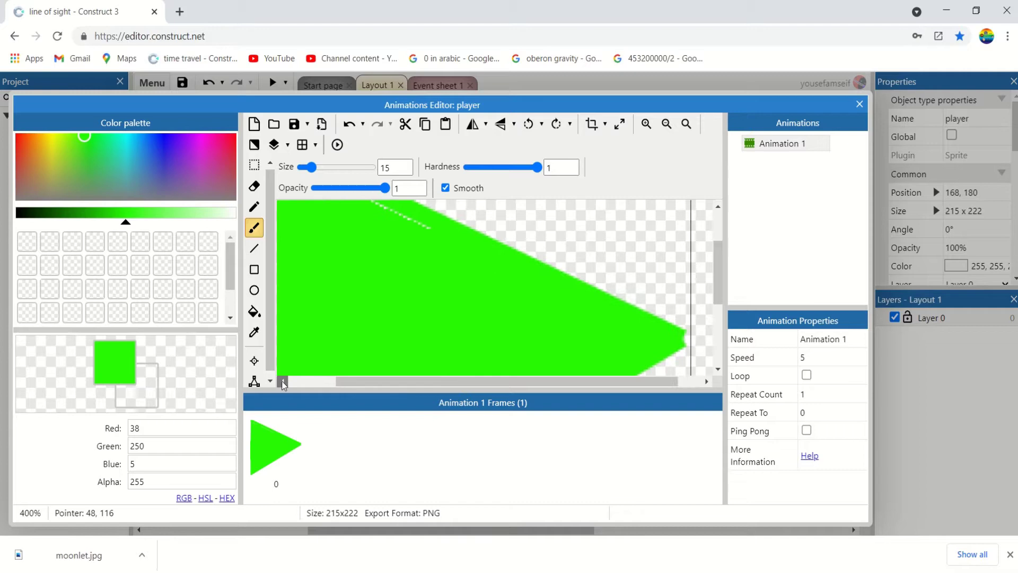
scroll(403, 297, up, 2)
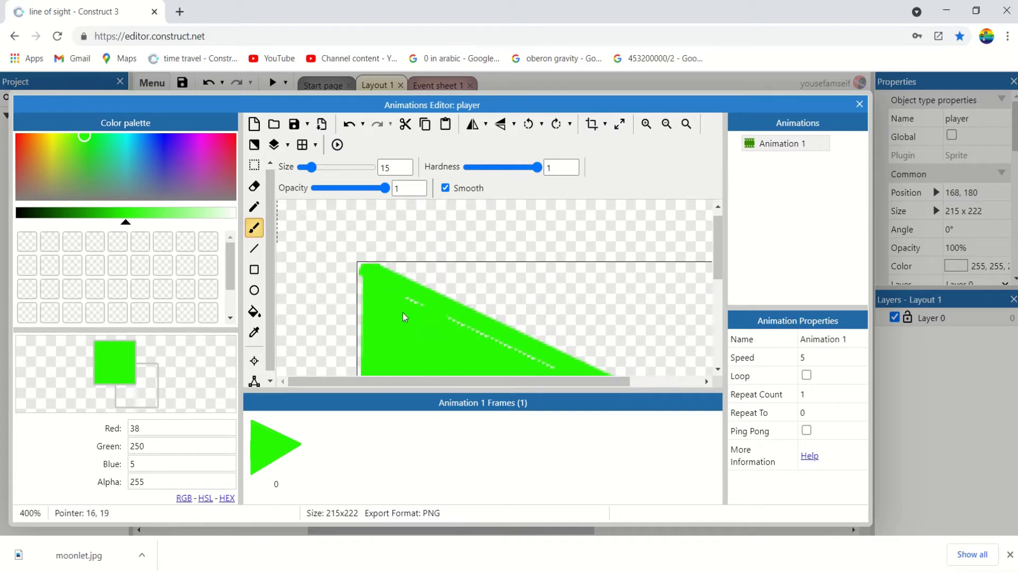
drag(404, 317, 538, 364)
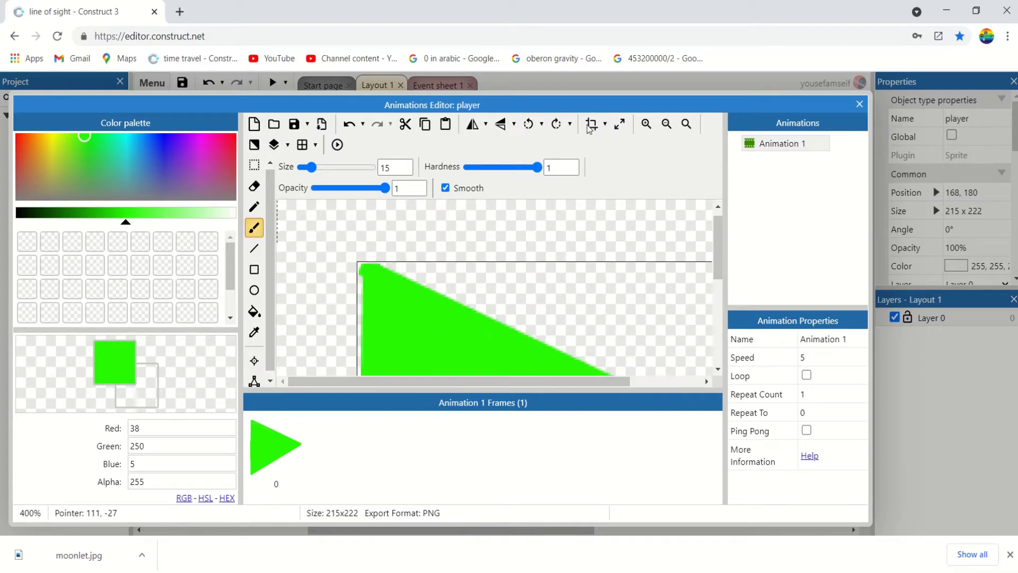
ctrl+scroll(581, 279, down, 3)
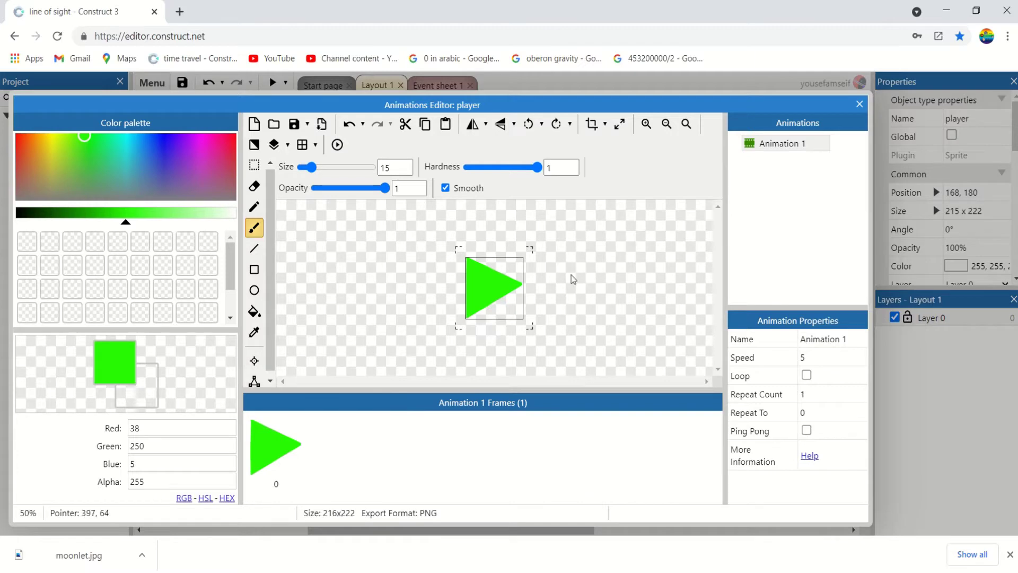
ctrl+scroll(572, 279, up, 1)
Back on the layout, nudge the player sprite and set its size to 50 x 50
click(860, 104)
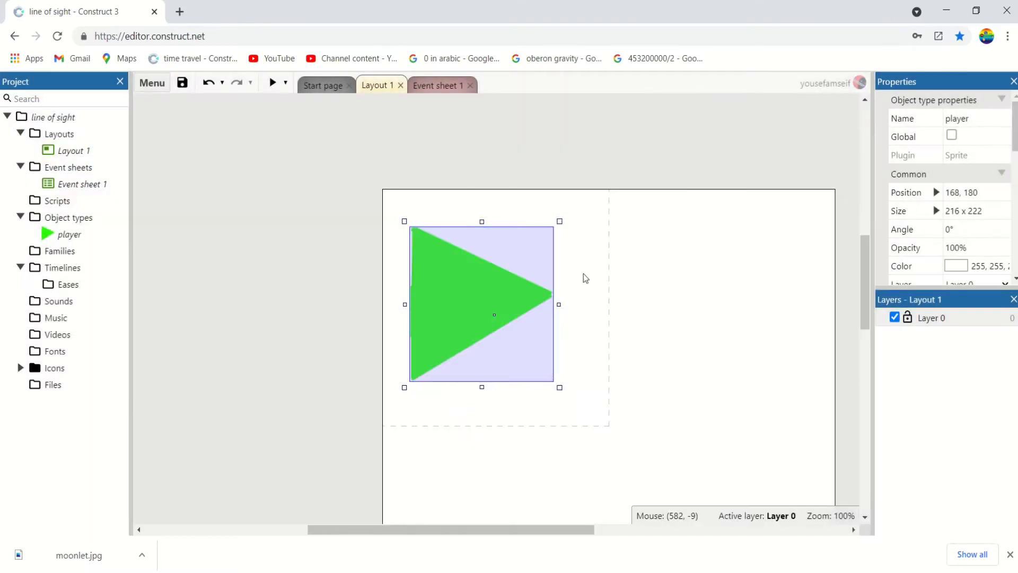
drag(492, 298, 489, 302)
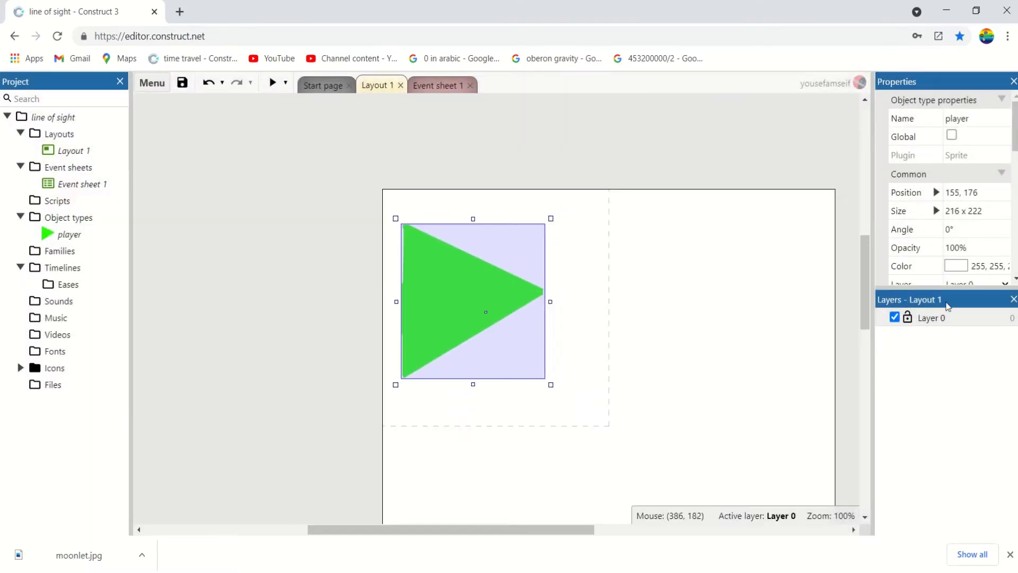
click(986, 219)
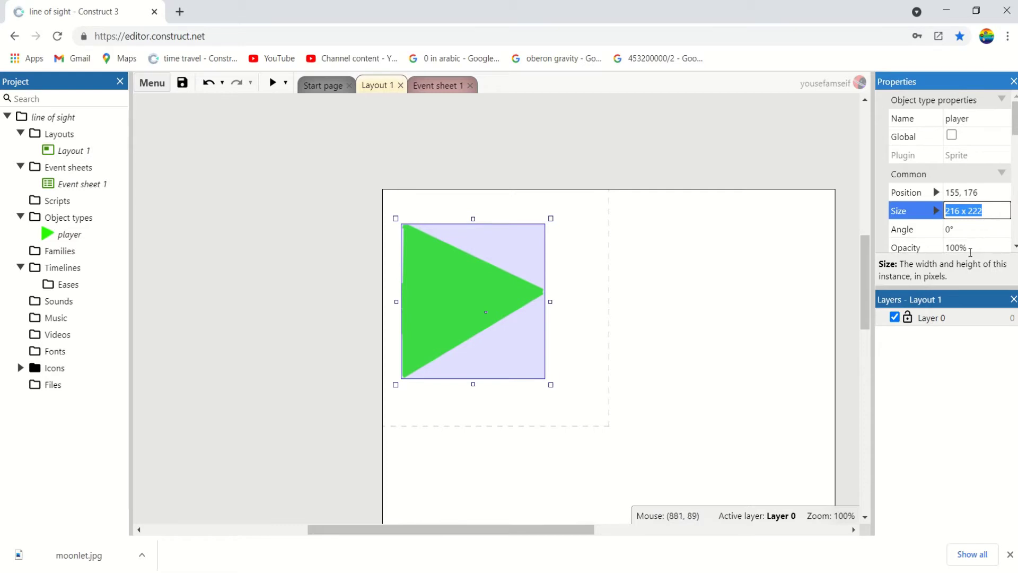
key(End)
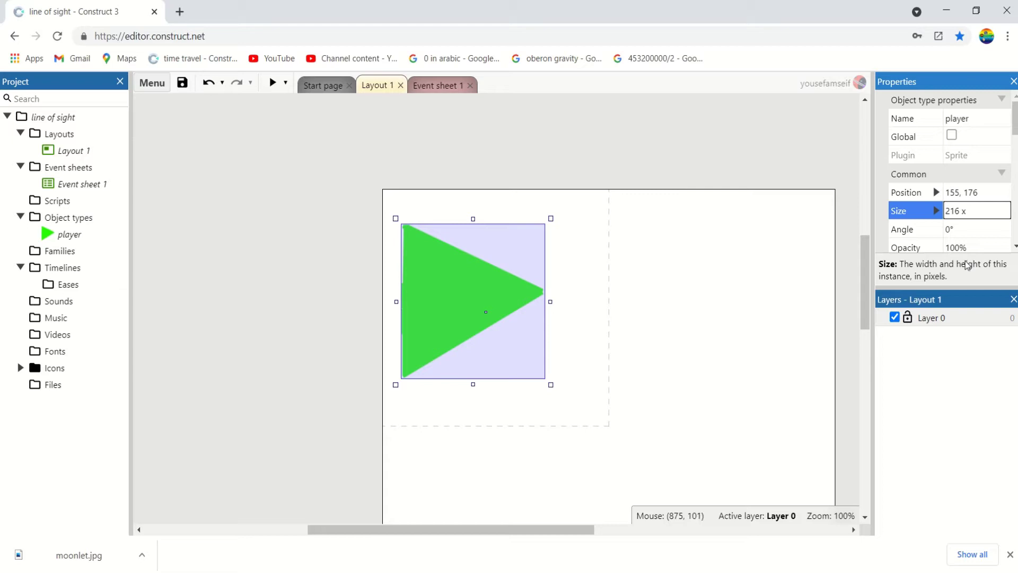
text(50)
key(shift+Left)
key(shift+Left)
key(shift+Left)
key(shift+Left)
key(shift+Left)
text(50)
key(Tab)
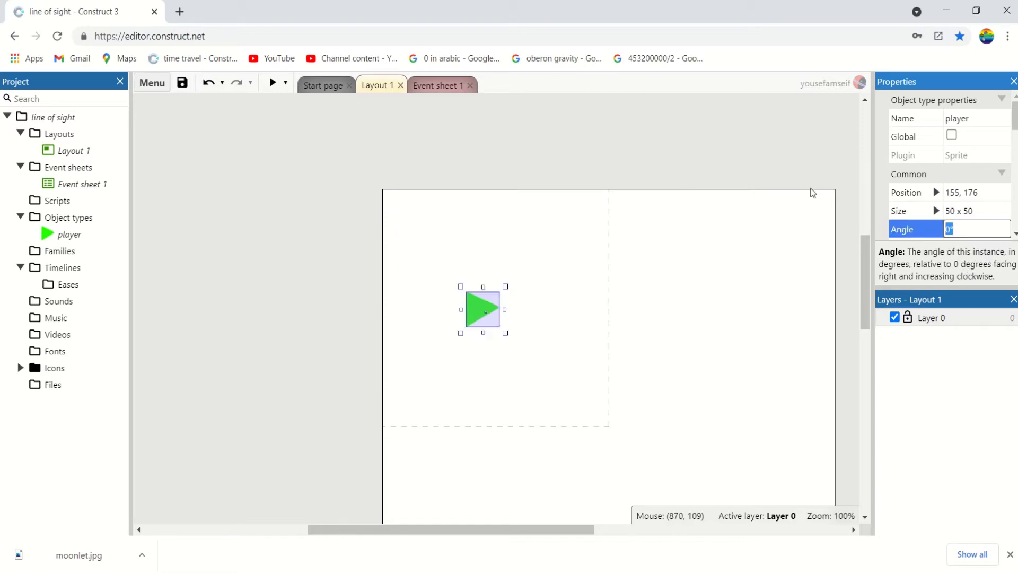
Move the player image's origin to 88, 104 near the triangle's centre
double_click(482, 305)
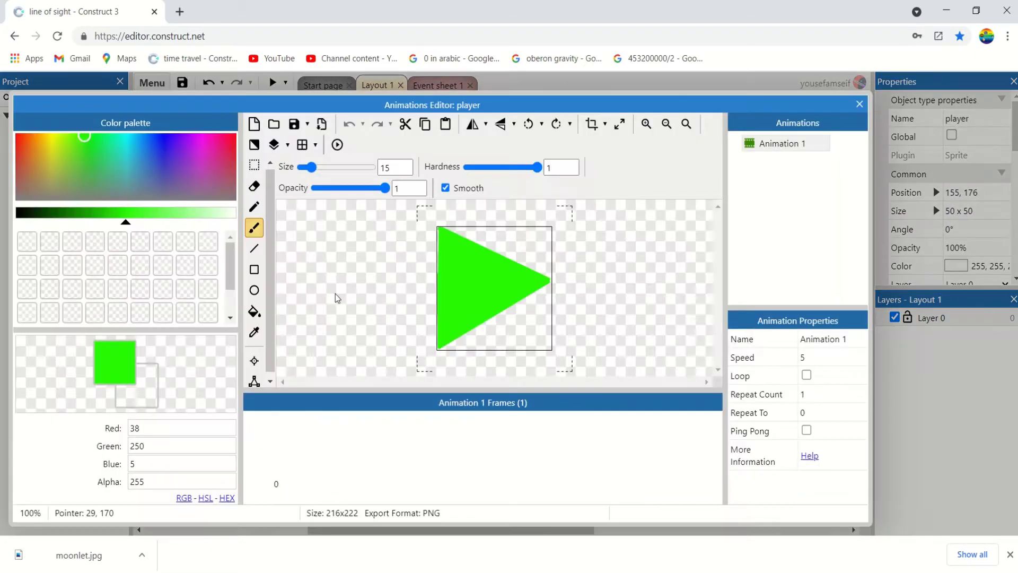
click(254, 360)
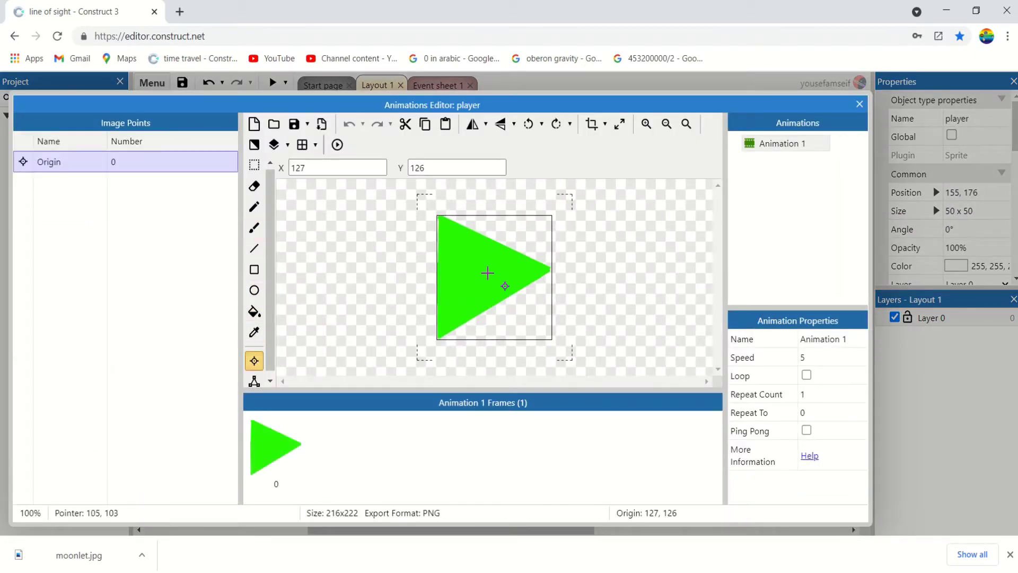
click(484, 275)
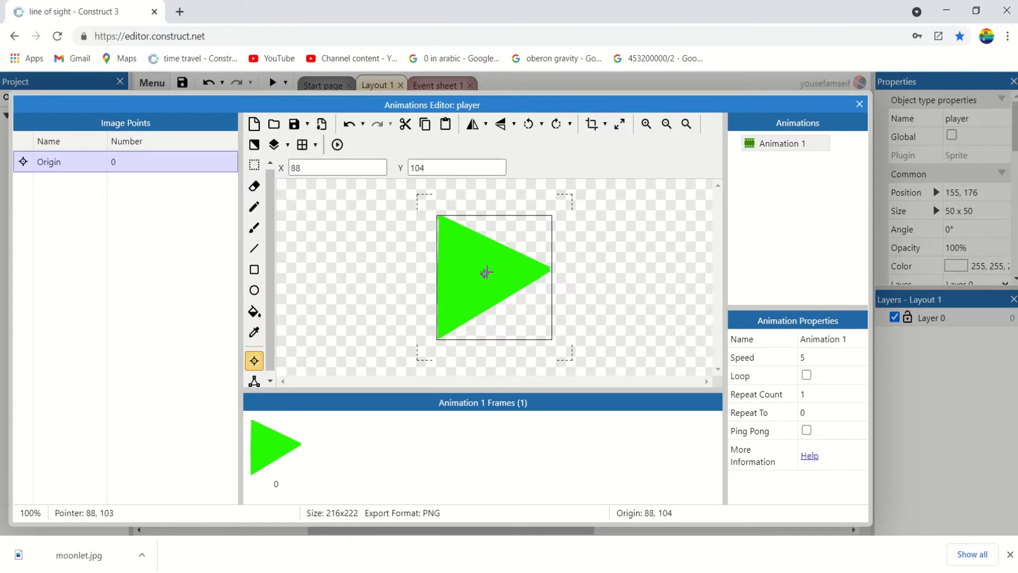
click(861, 102)
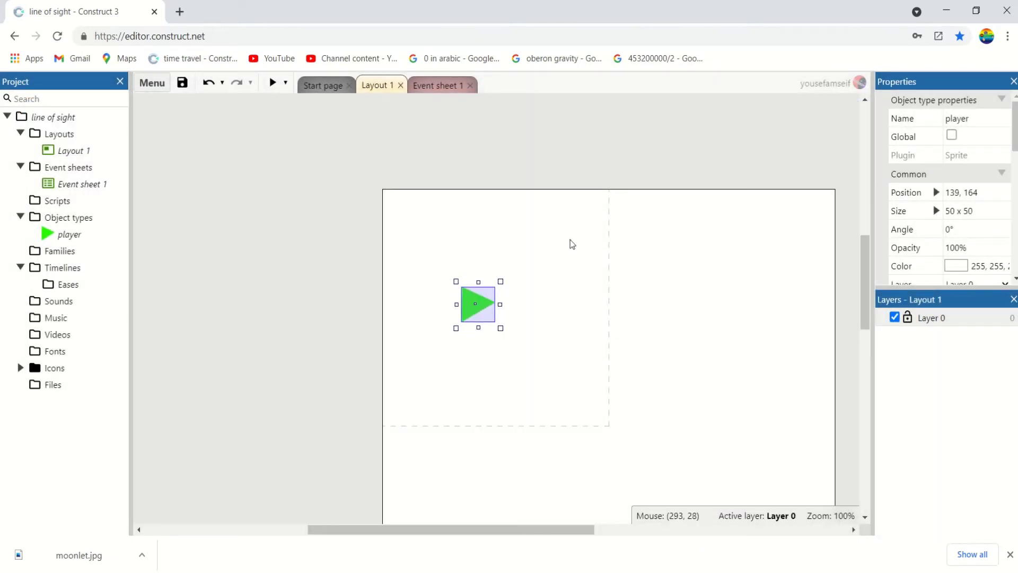
Add the Bullet and Line of sight behaviors to the player sprite
scroll(933, 218, down, 4)
click(964, 215)
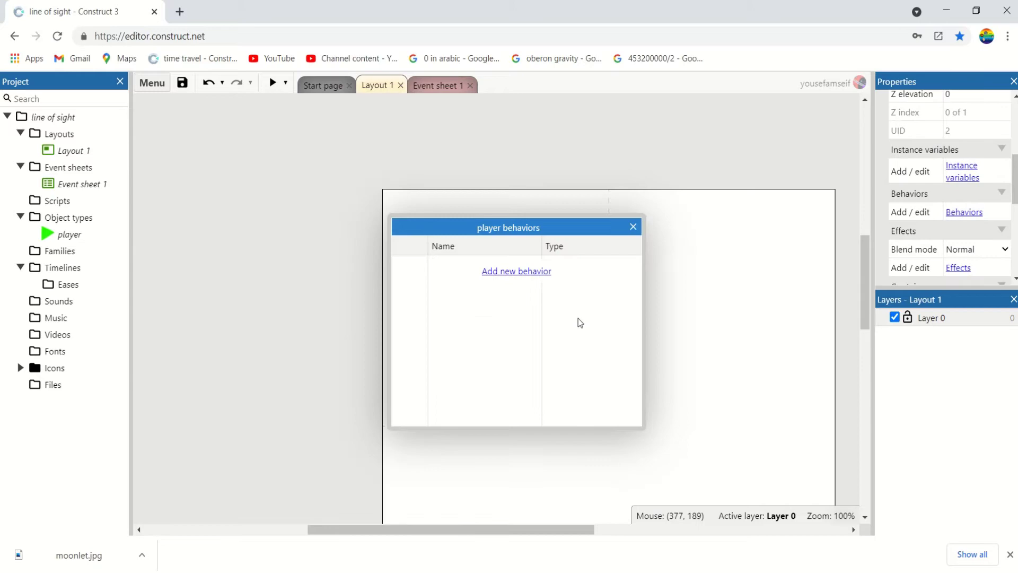
click(517, 269)
text(bu)
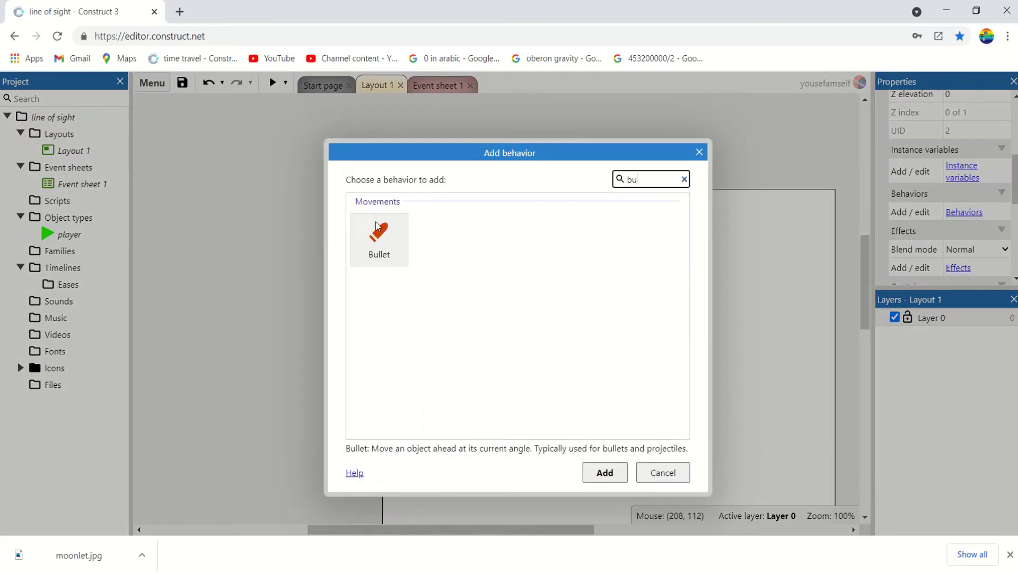
double_click(379, 233)
click(501, 306)
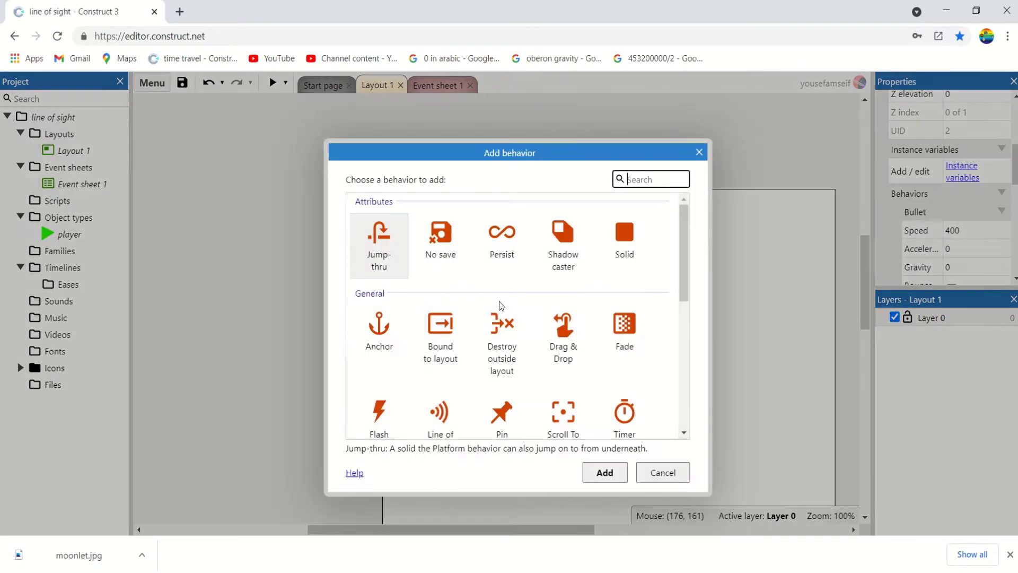
text(li)
double_click(368, 317)
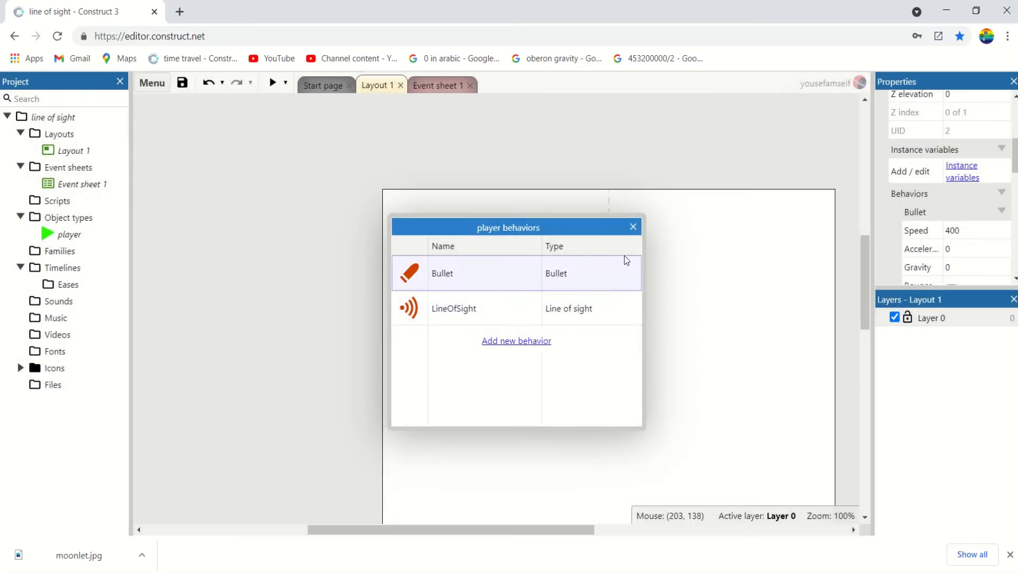
click(634, 227)
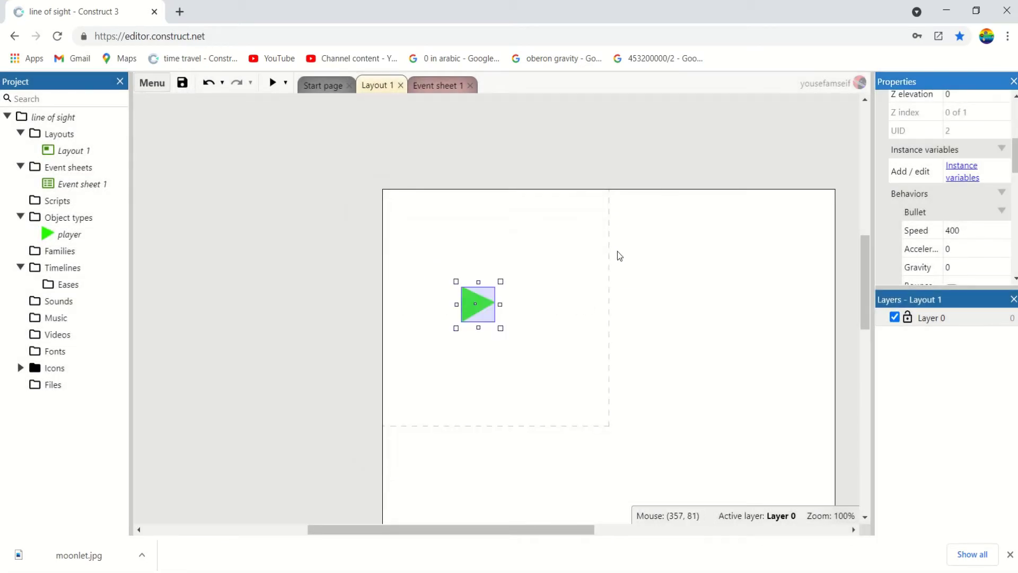
Inspect the project's viewport size and the layout properties
scroll(1003, 201, up, 3)
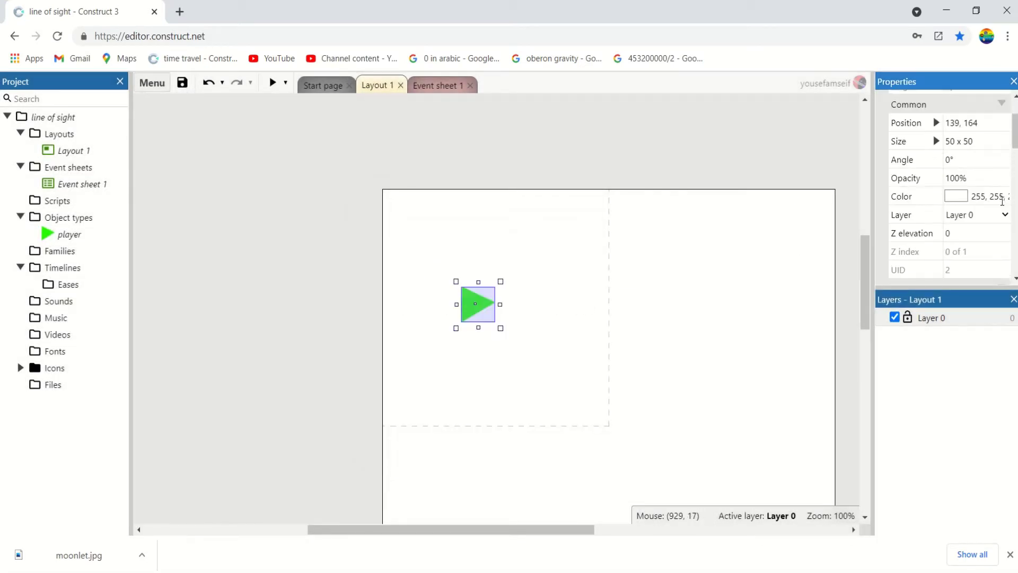
click(55, 118)
click(569, 212)
click(976, 151)
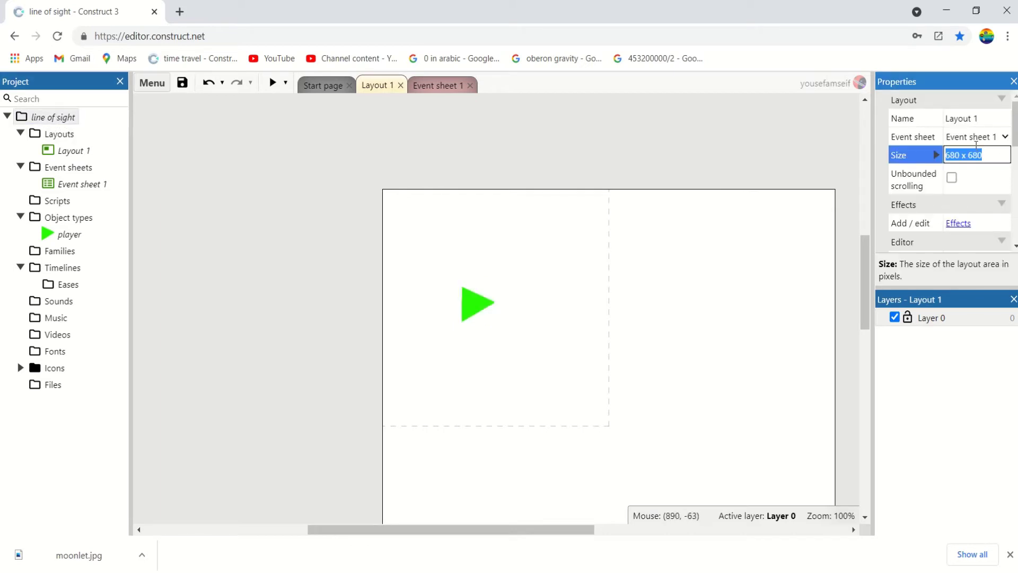
click(60, 117)
scroll(967, 212, down, 5)
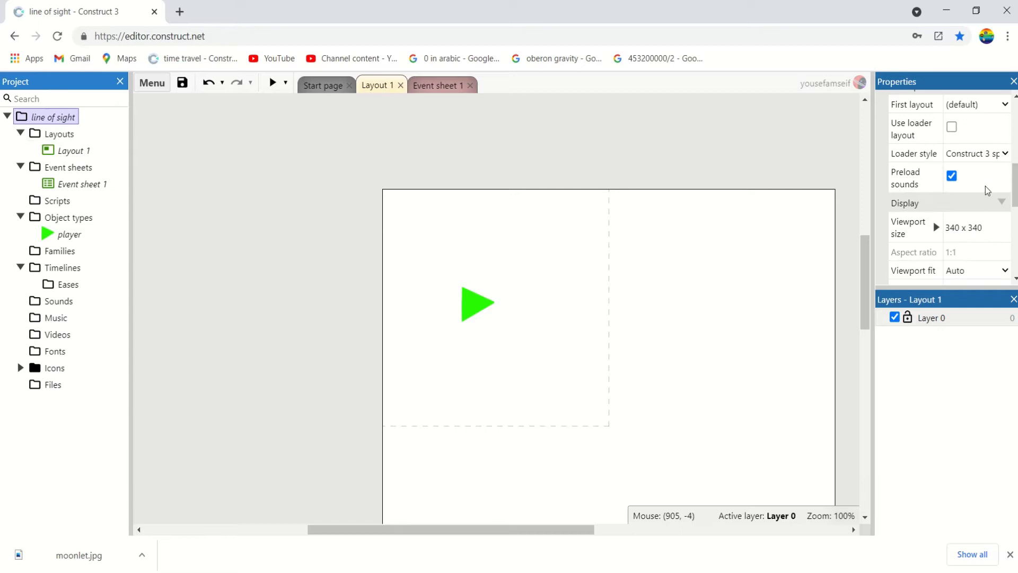
click(966, 227)
key(End)
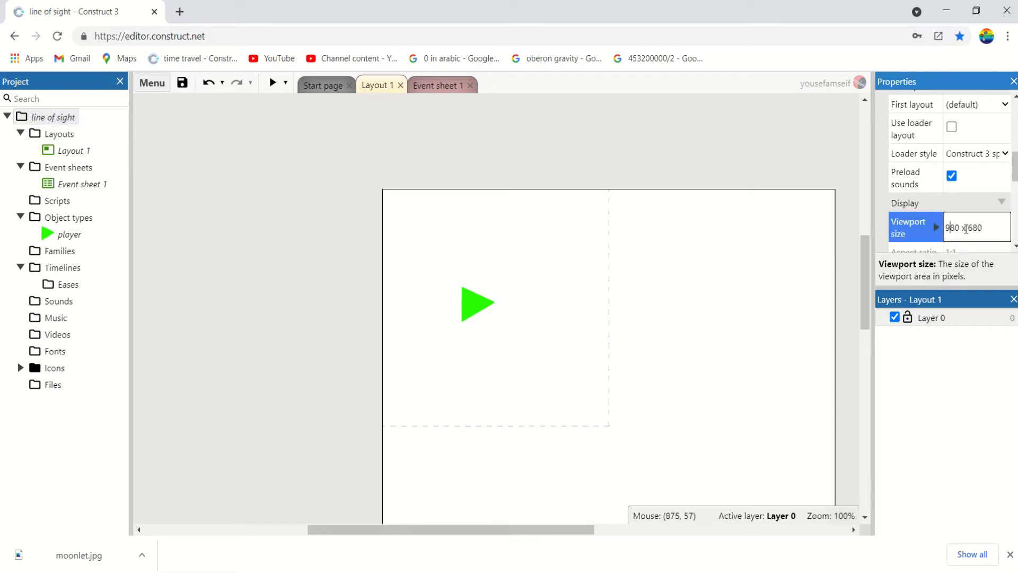
key(ctrl+a)
Set Layout 1's Layout Size to 980 x 680
click(815, 196)
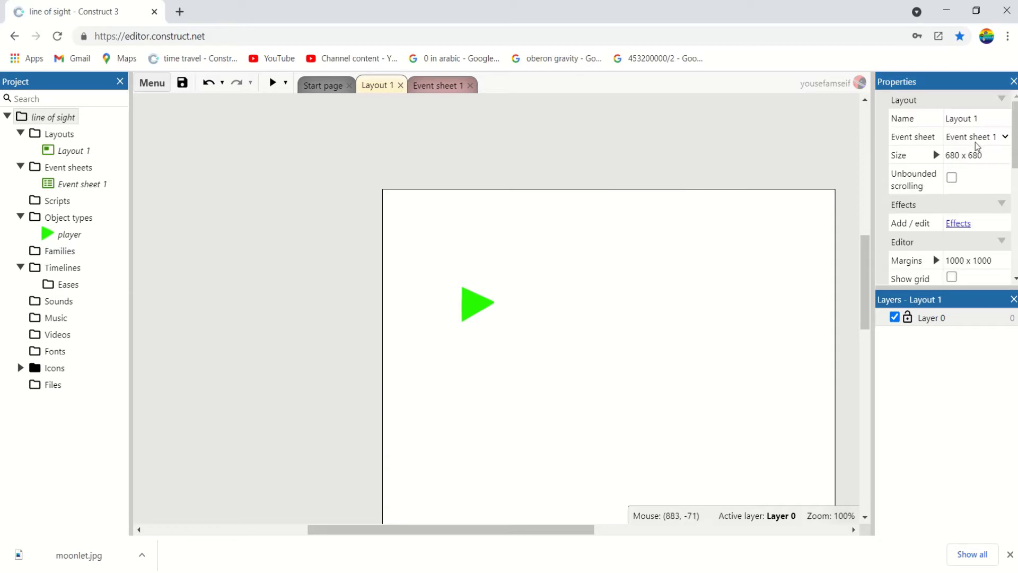
click(953, 155)
text(980 x 680)
key(Return)
scroll(715, 318, down, 8)
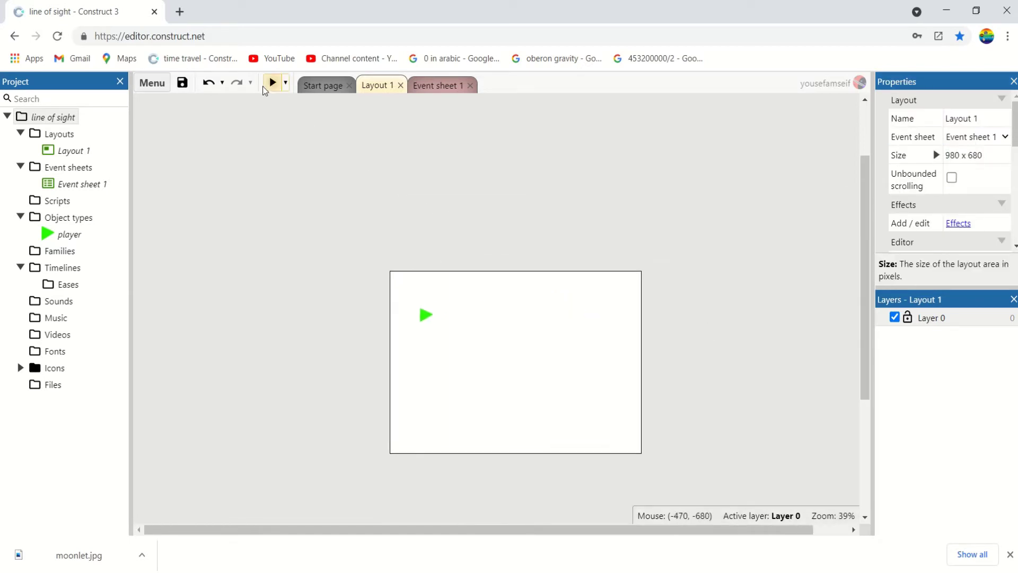
click(264, 86)
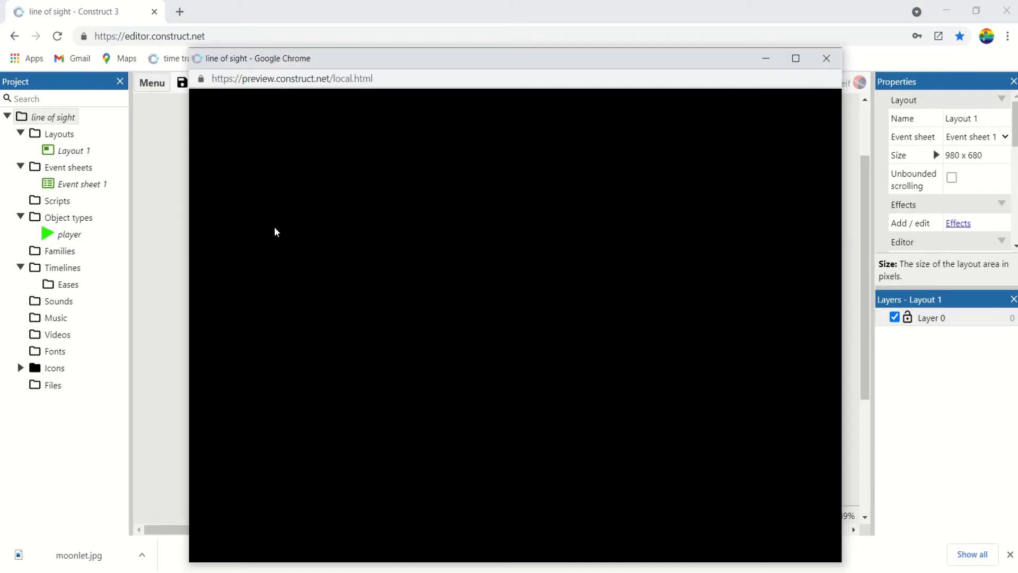
click(795, 58)
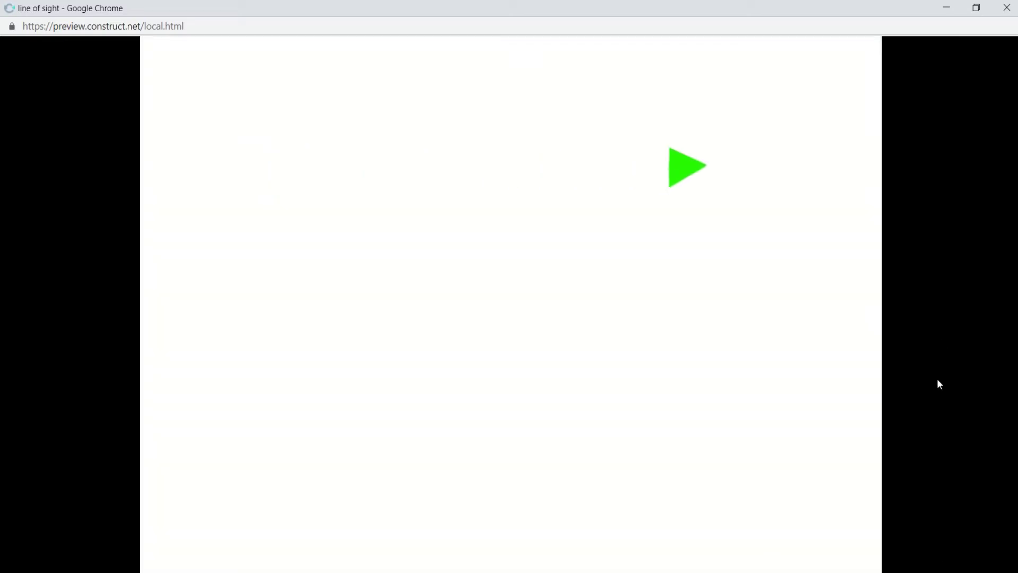
click(944, 9)
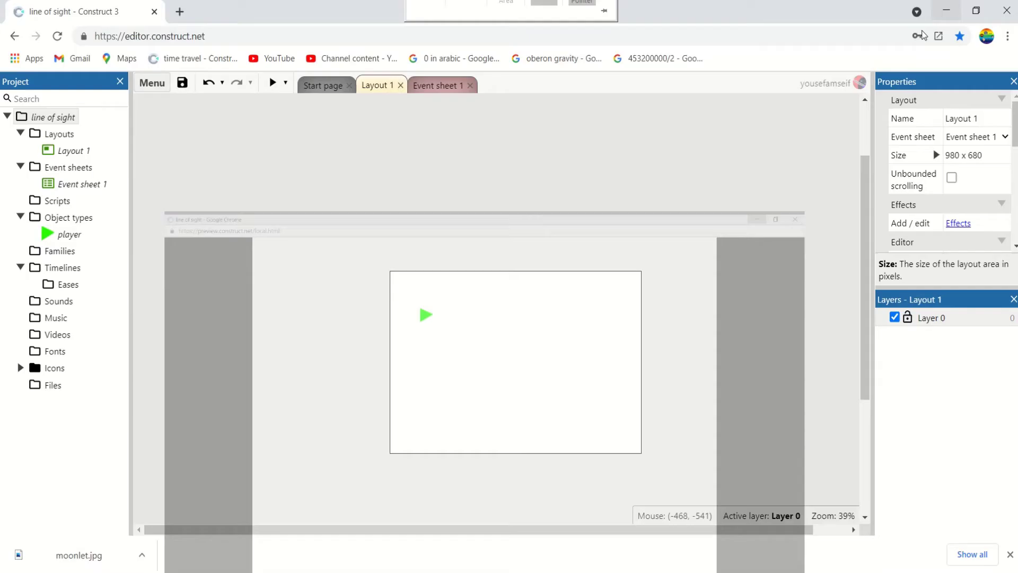
Select the player and change its LineOfSight Range from 10000 to 300
click(426, 315)
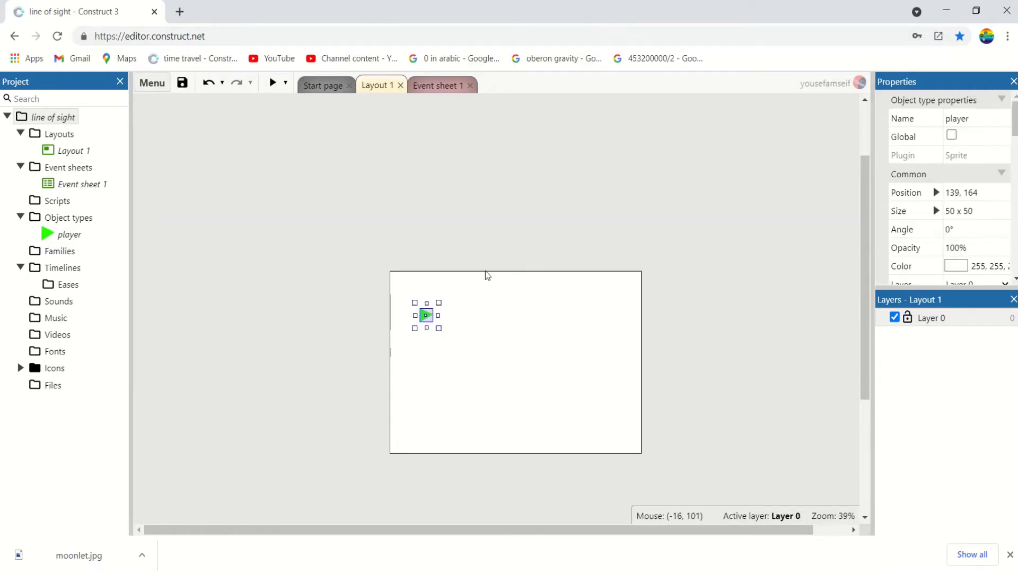
scroll(979, 189, down, 6)
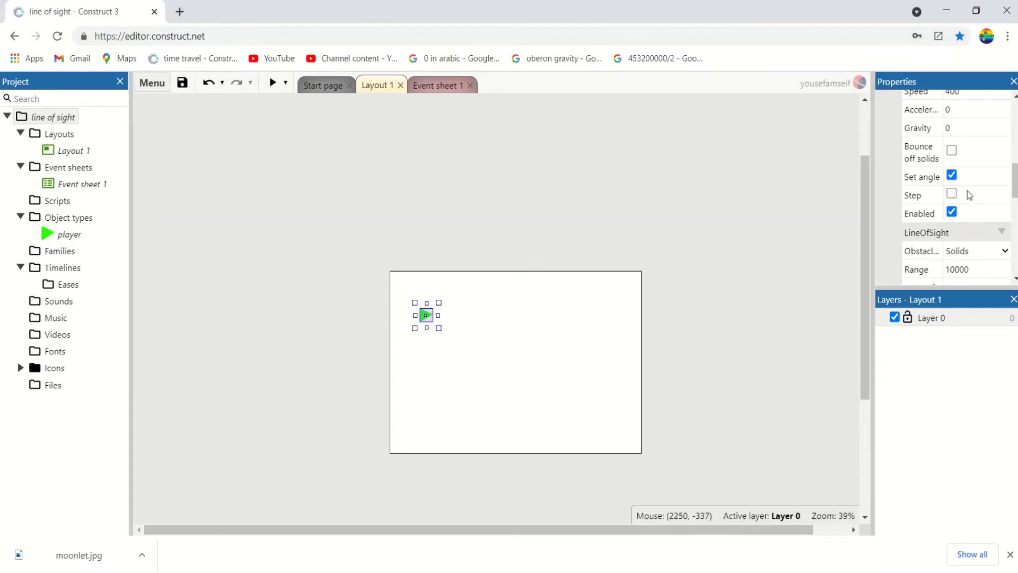
scroll(963, 234, down, 2)
click(976, 131)
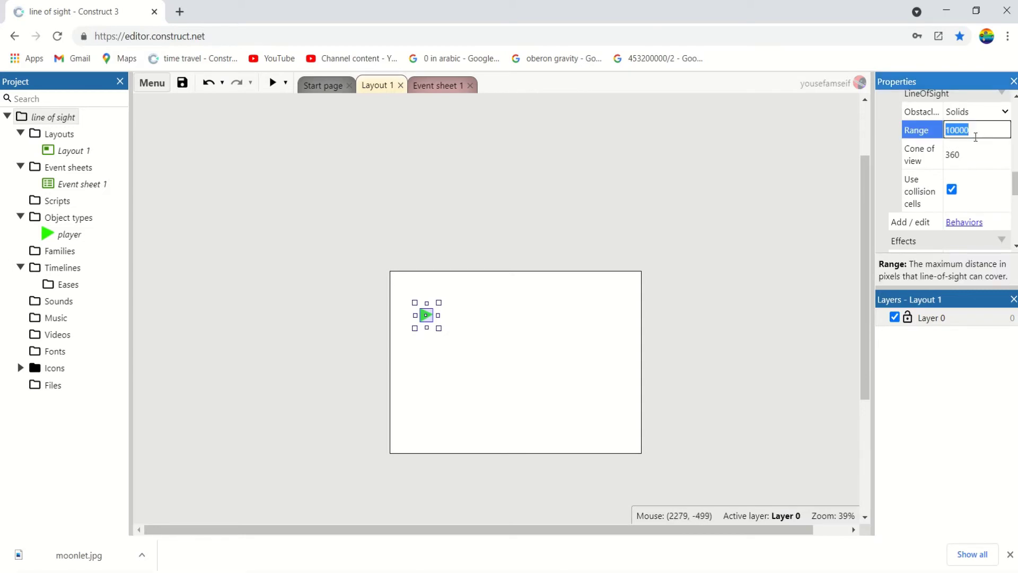
text(3)
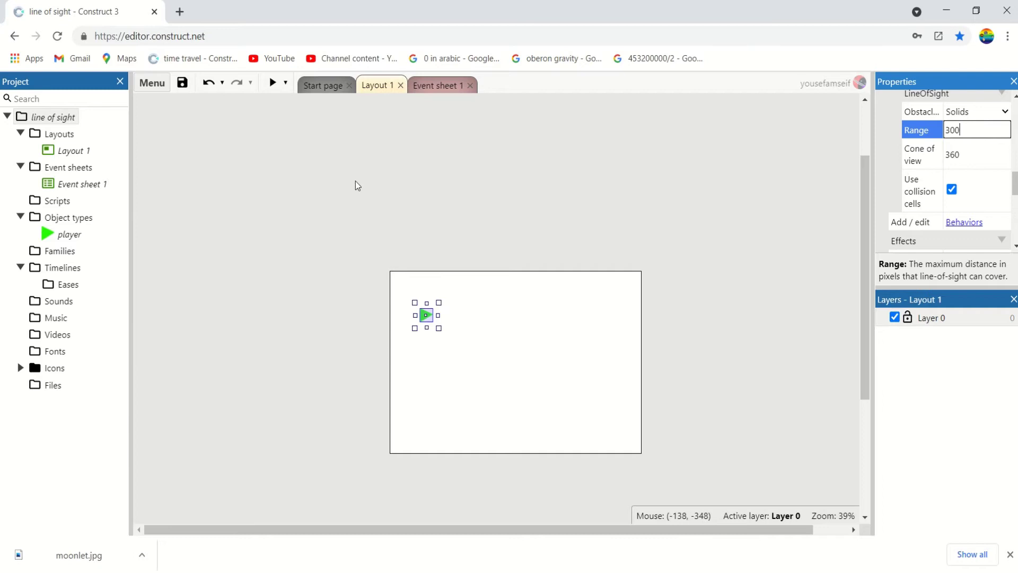
scroll(702, 209, down, 2)
scroll(963, 130, down, 4)
scroll(964, 129, up, 2)
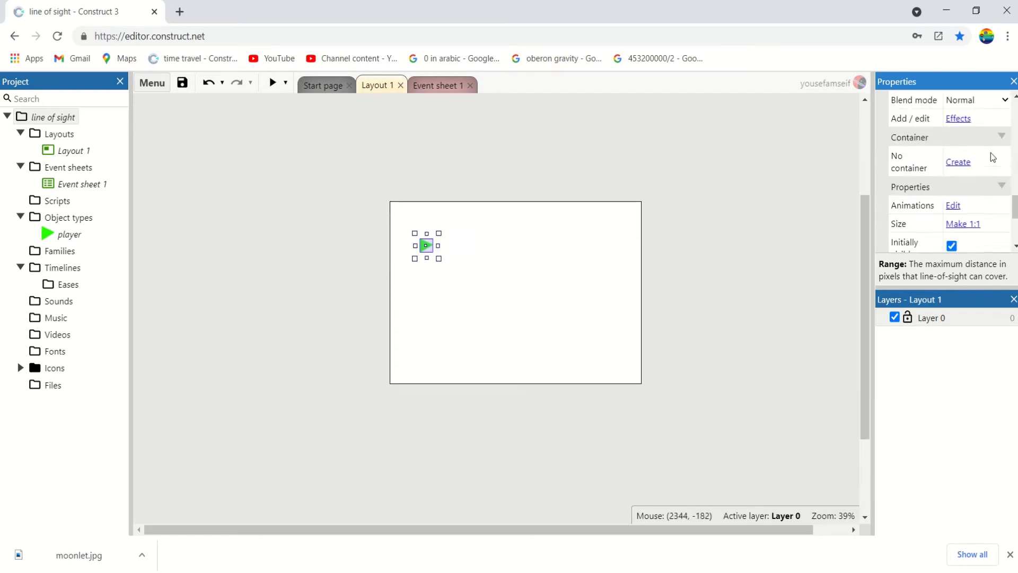
scroll(964, 129, up, 2)
Add the Bound to layout behavior to the player, then deselect it
click(964, 152)
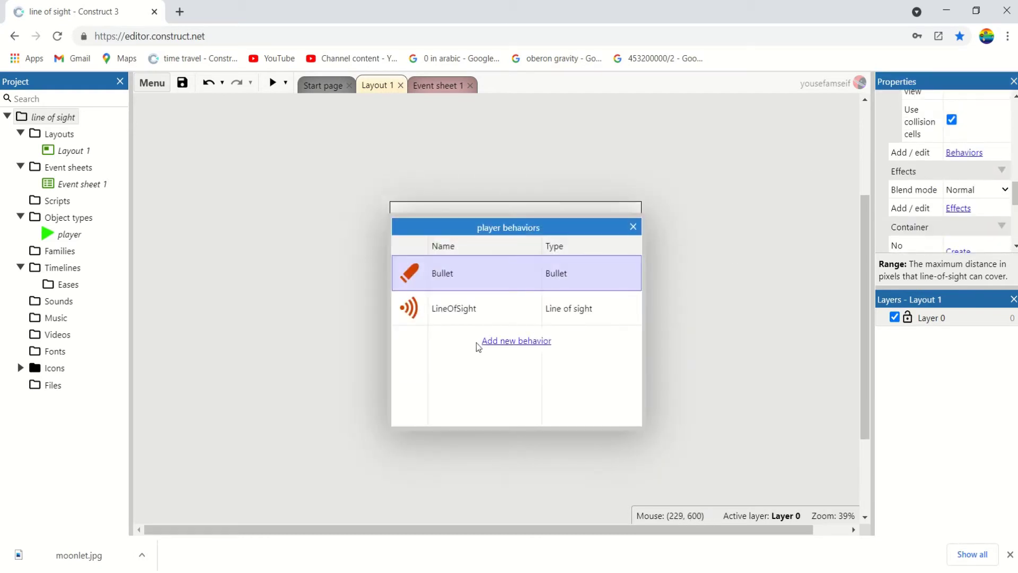
click(494, 342)
text(bo)
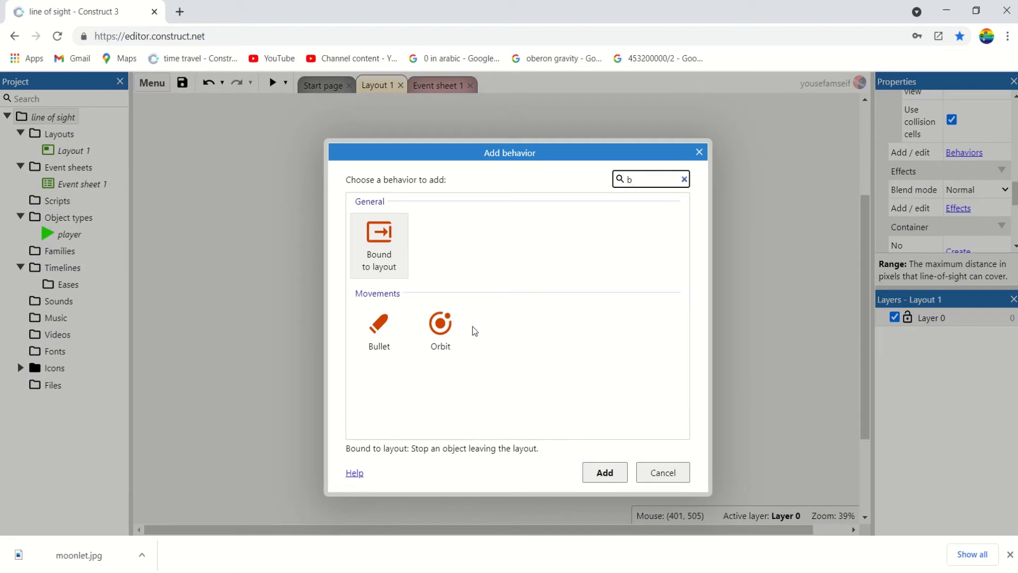
double_click(377, 253)
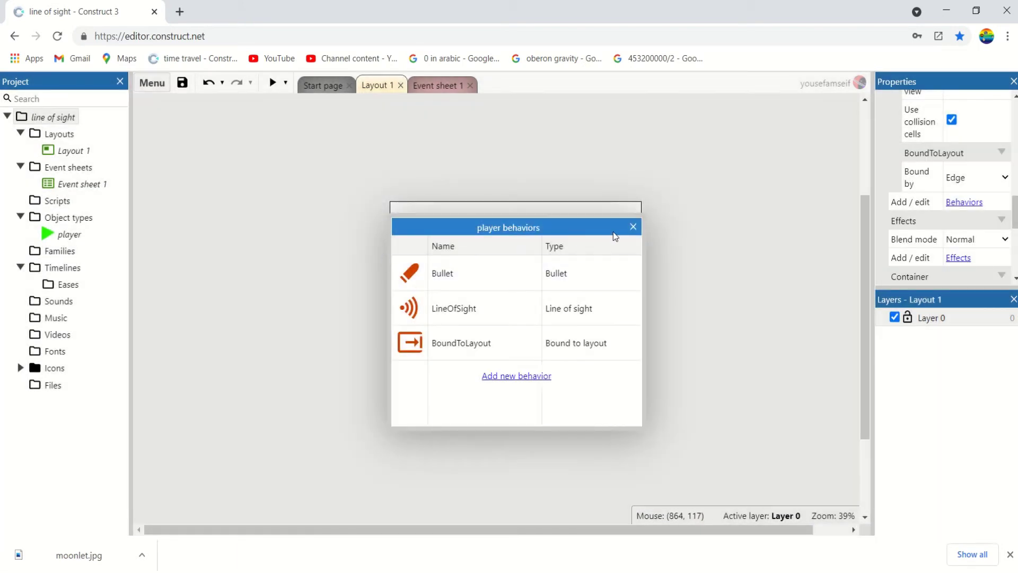
click(633, 226)
click(551, 260)
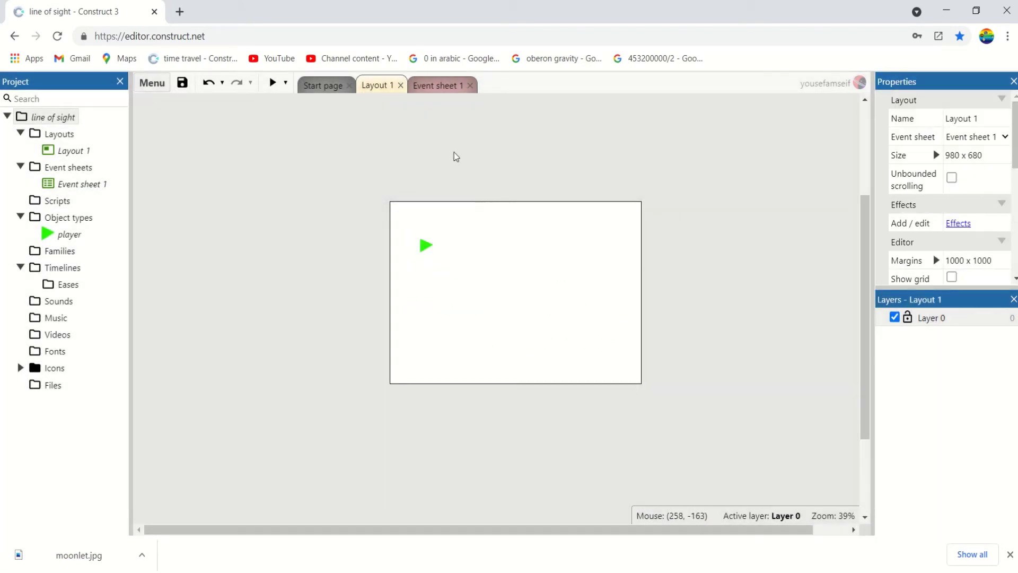
On Event sheet 1, start a player event and browse its line-of-sight conditions
click(439, 87)
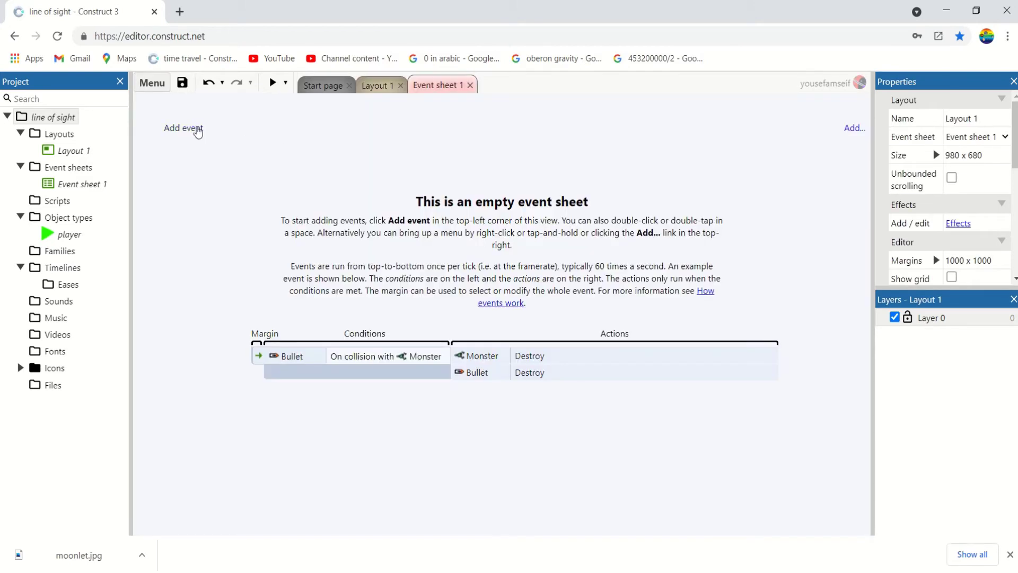
click(197, 129)
double_click(429, 212)
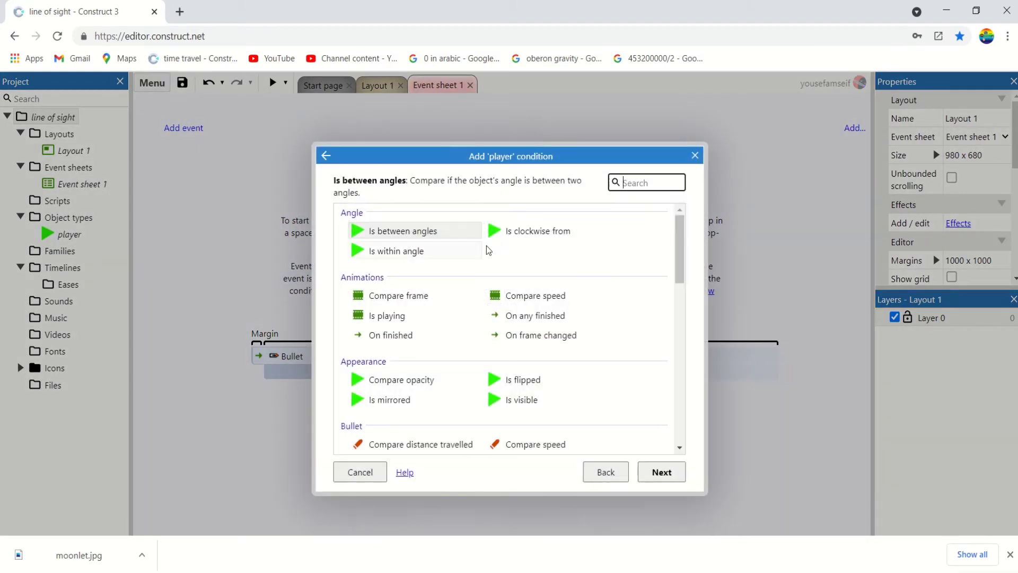
scroll(557, 329, down, 5)
click(606, 472)
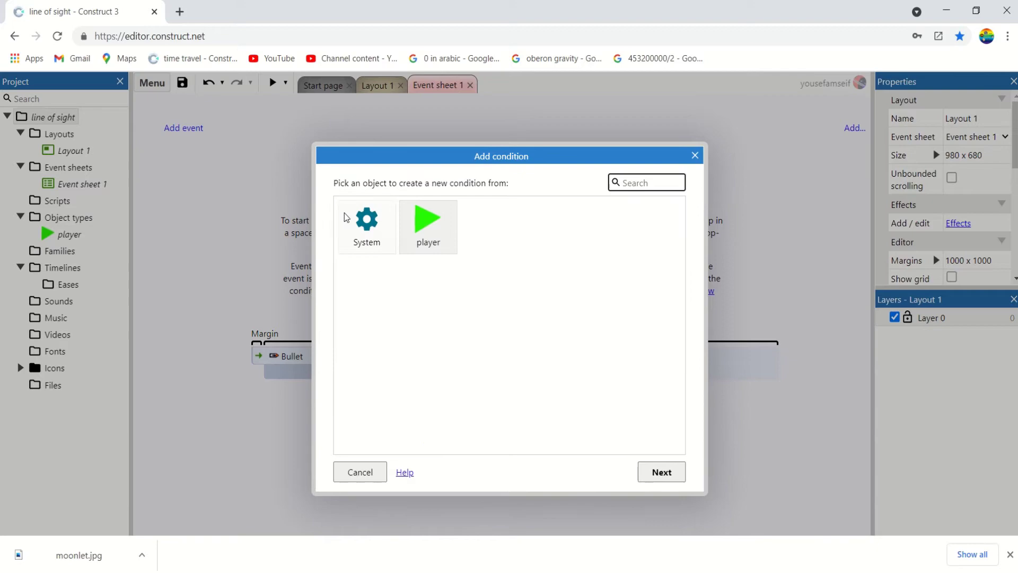
click(358, 228)
double_click(429, 225)
scroll(583, 350, down, 10)
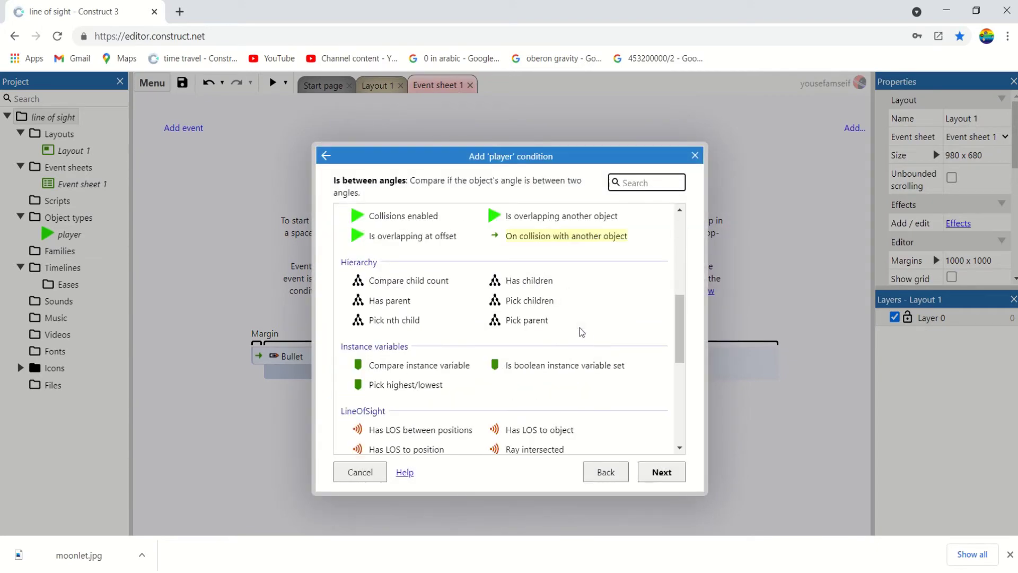
double_click(549, 365)
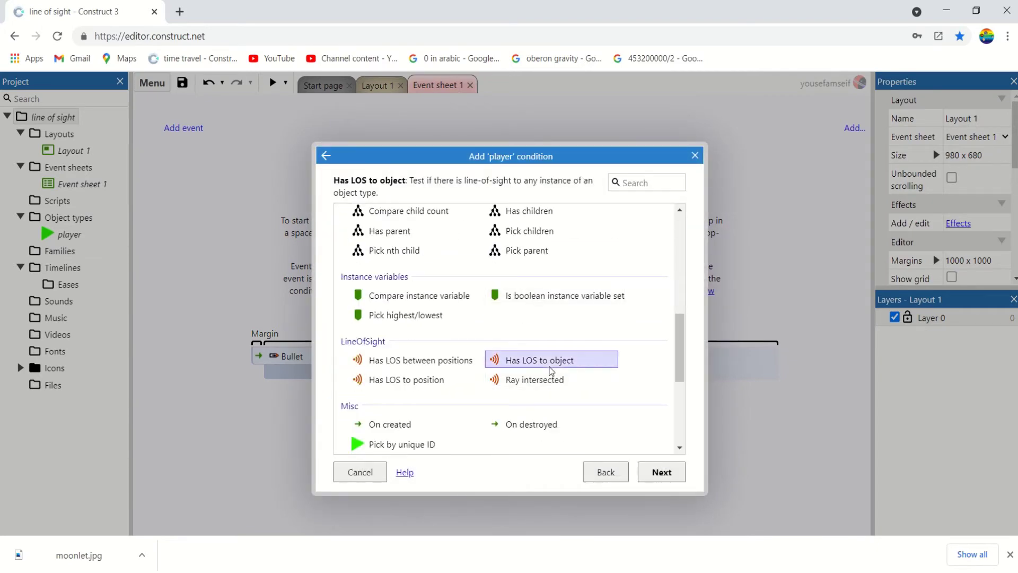
click(499, 352)
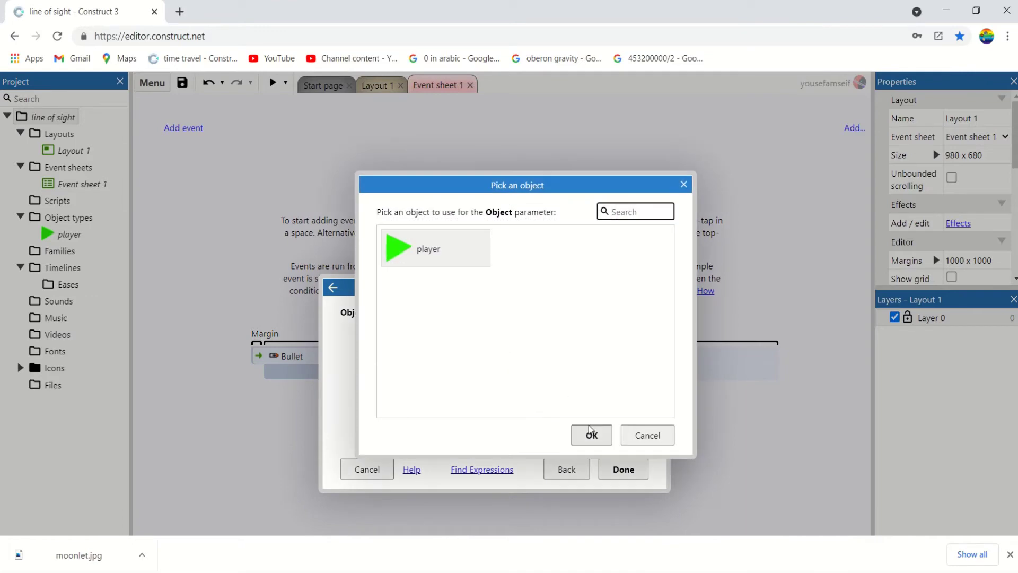
click(591, 434)
click(575, 468)
scroll(570, 430, down, 3)
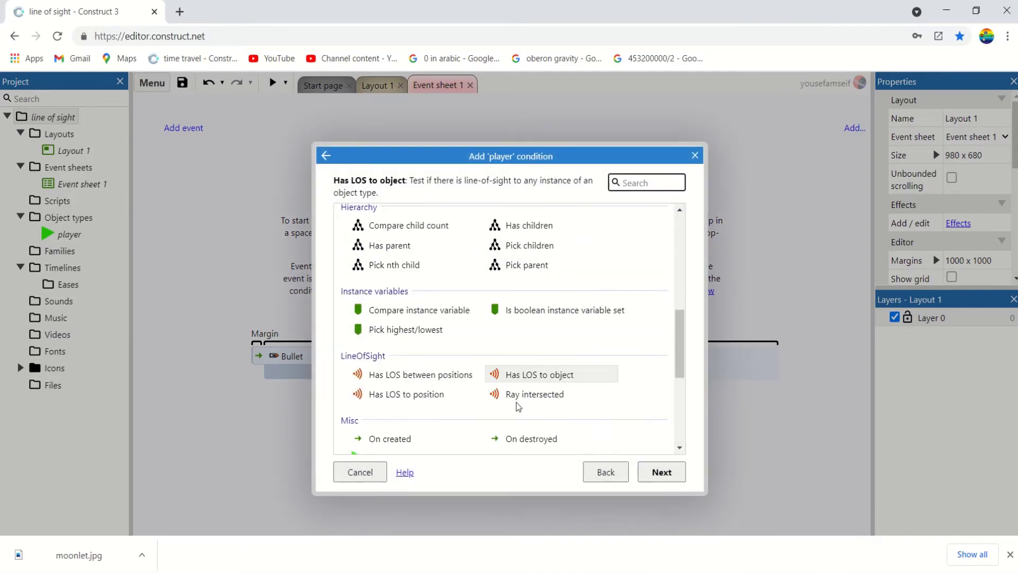
Choose the 'Has LOS to position' condition with X 500 and Y 580
double_click(434, 397)
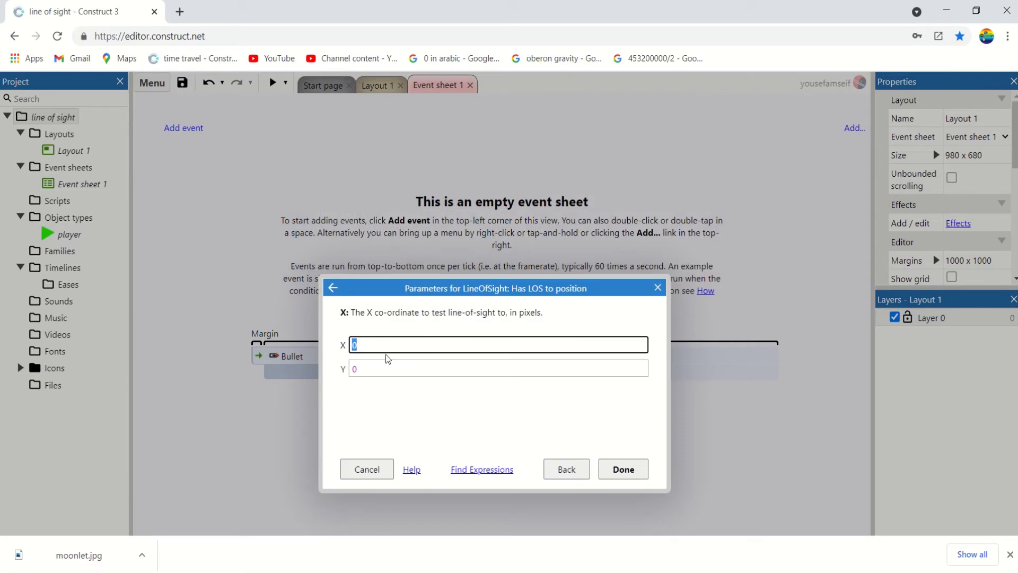
text(500svc)
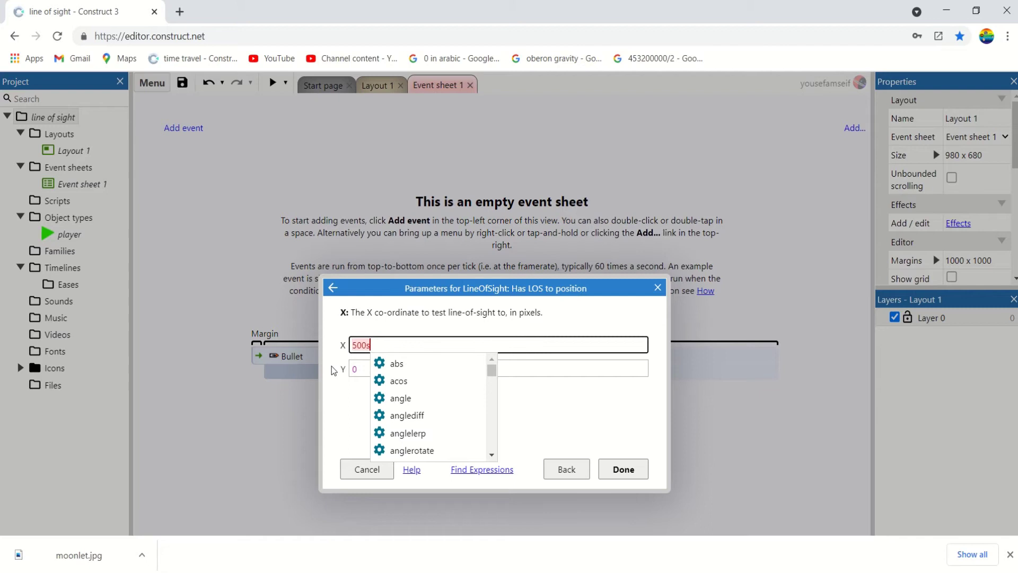
key(ctrl+a)
click(355, 368)
text(500, 5)
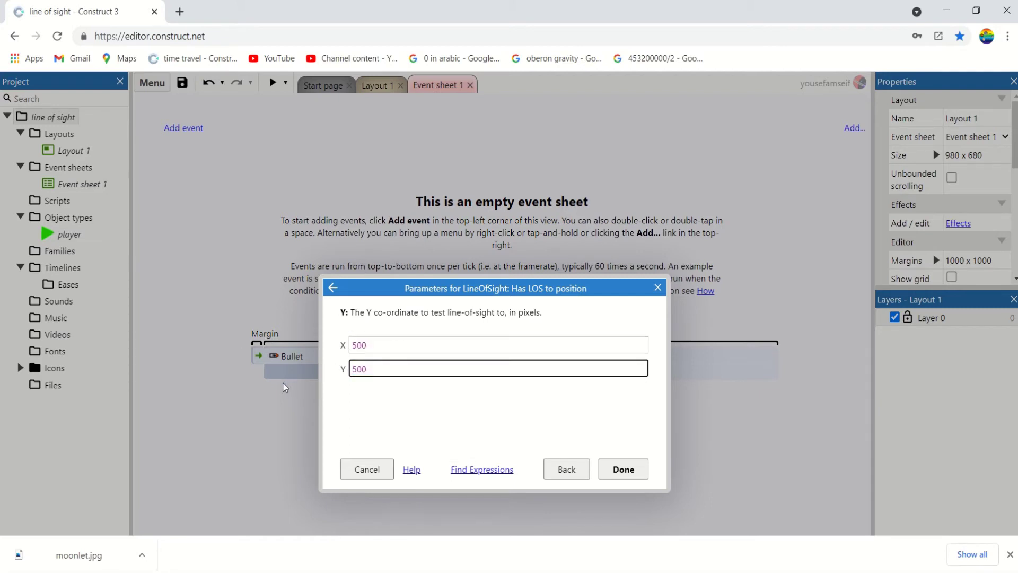
text(8)
key(Return)
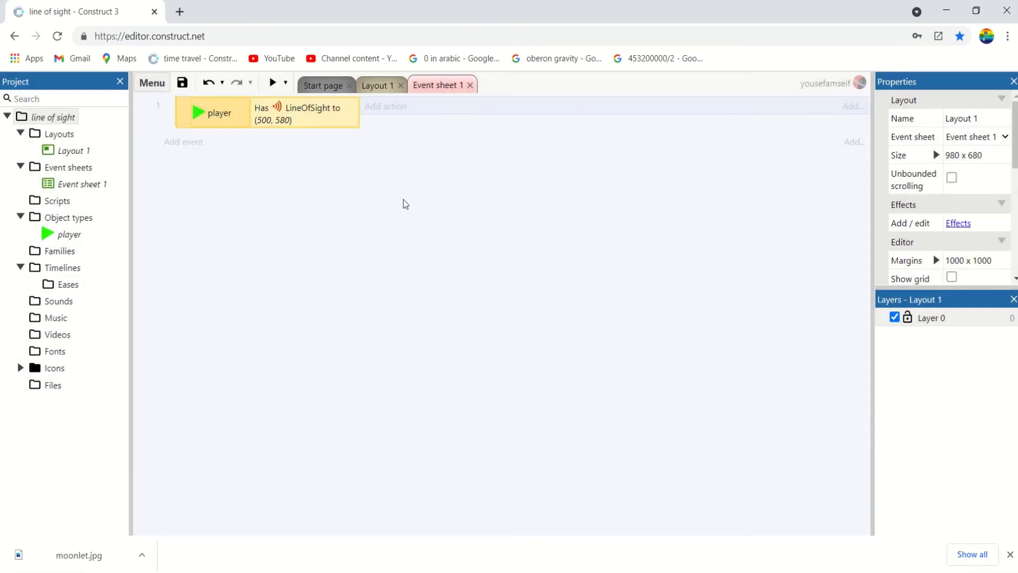
Add a 'Rotate toward position' action turning the player 2 degrees toward (500, 580)
click(373, 106)
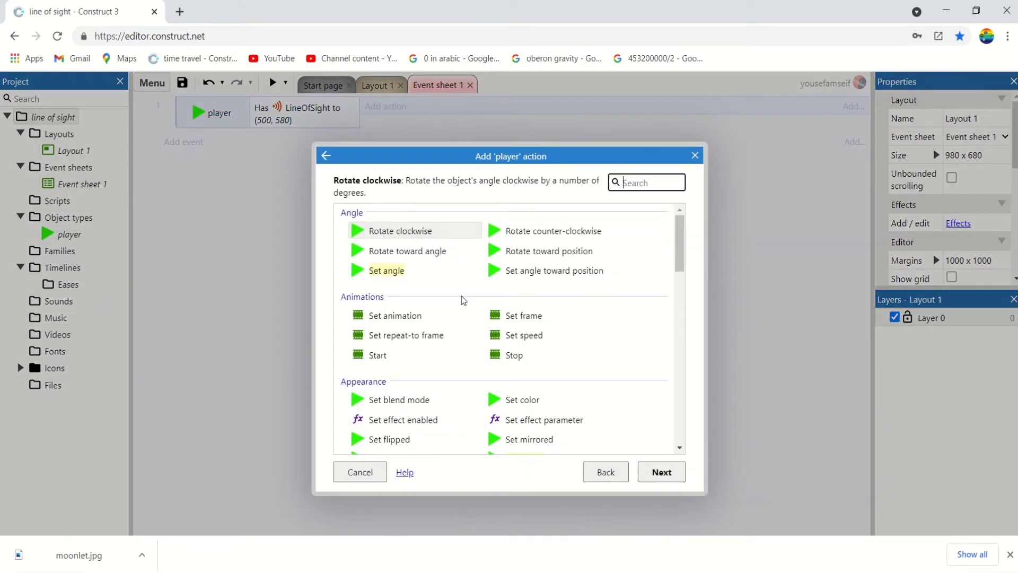
scroll(560, 329, down, 4)
text(r)
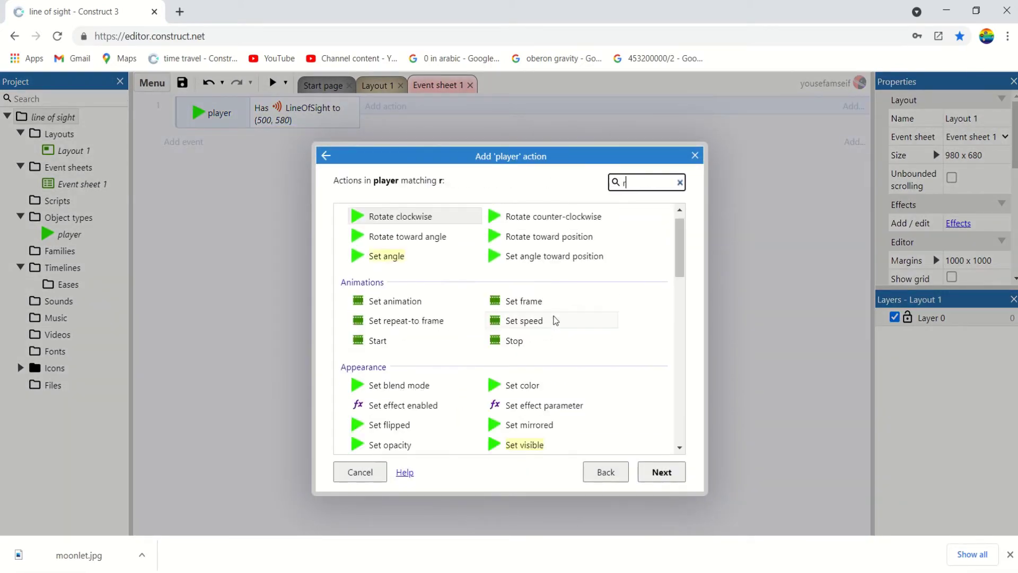
text(ota)
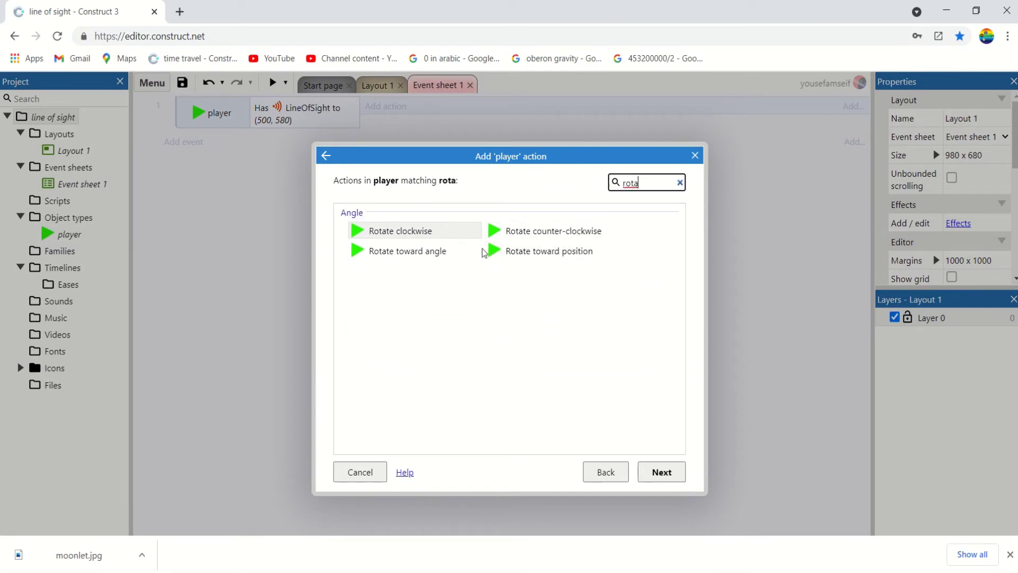
double_click(567, 251)
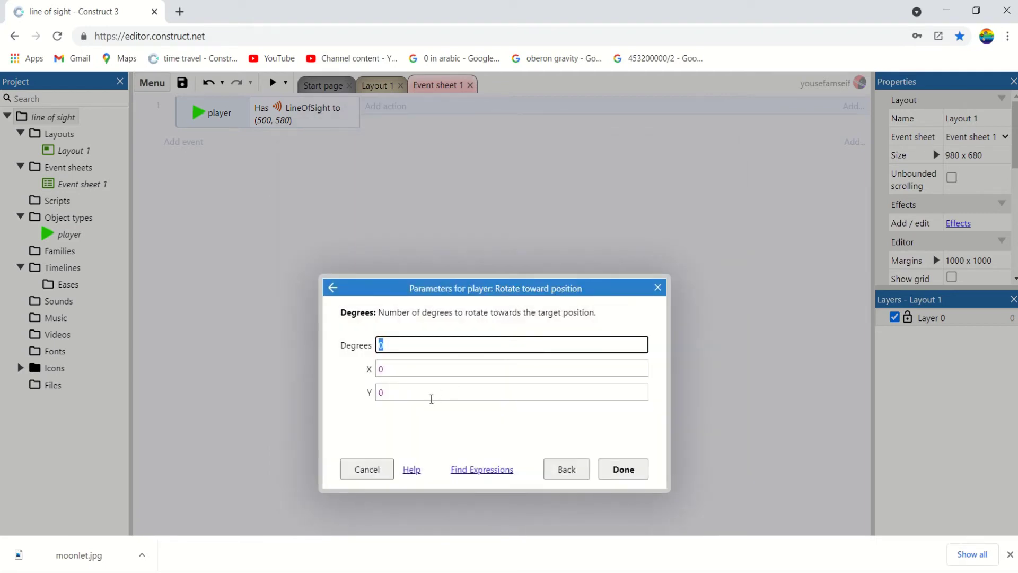
text(2)
key(Tab)
key(BackSpace)
text(500)
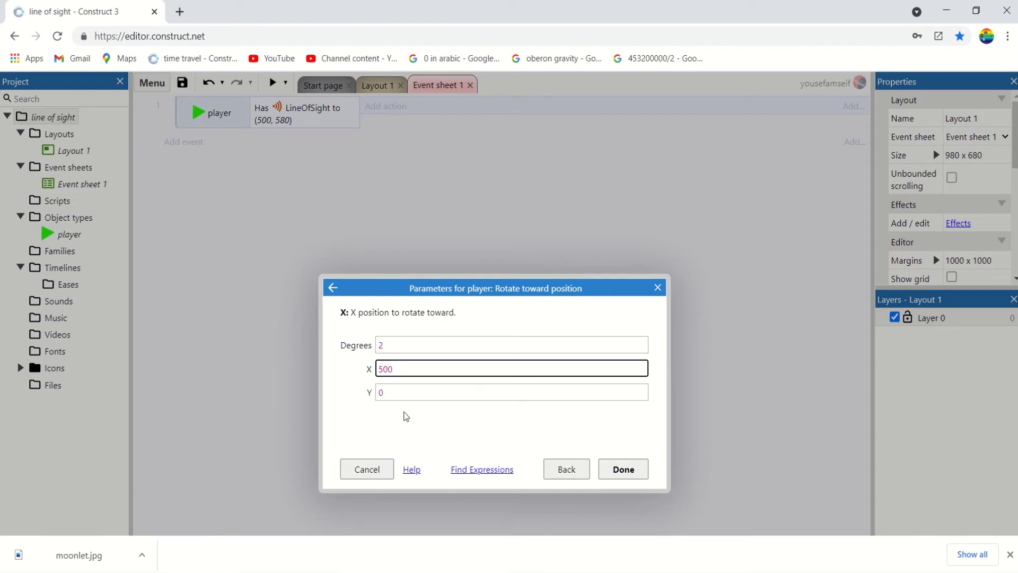
key(Tab)
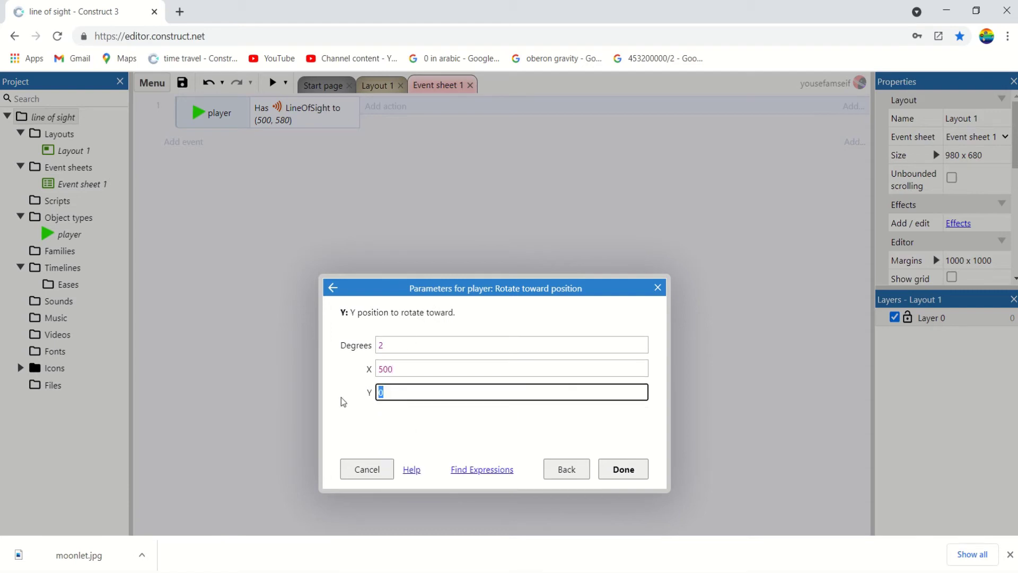
key(Return)
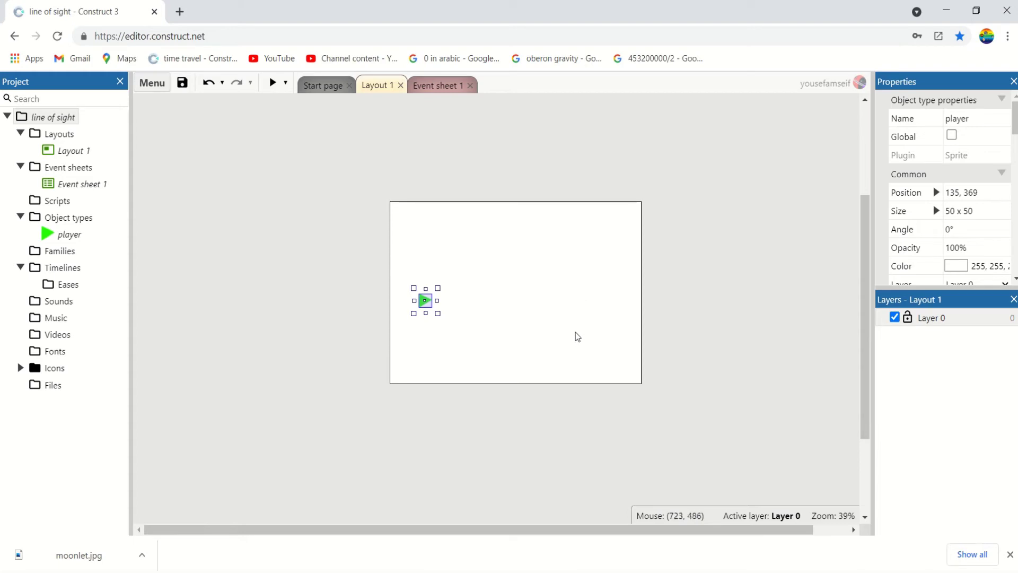
Move the player sprite down-left in Layout 1 to about (121, 511)
drag(426, 303, 423, 340)
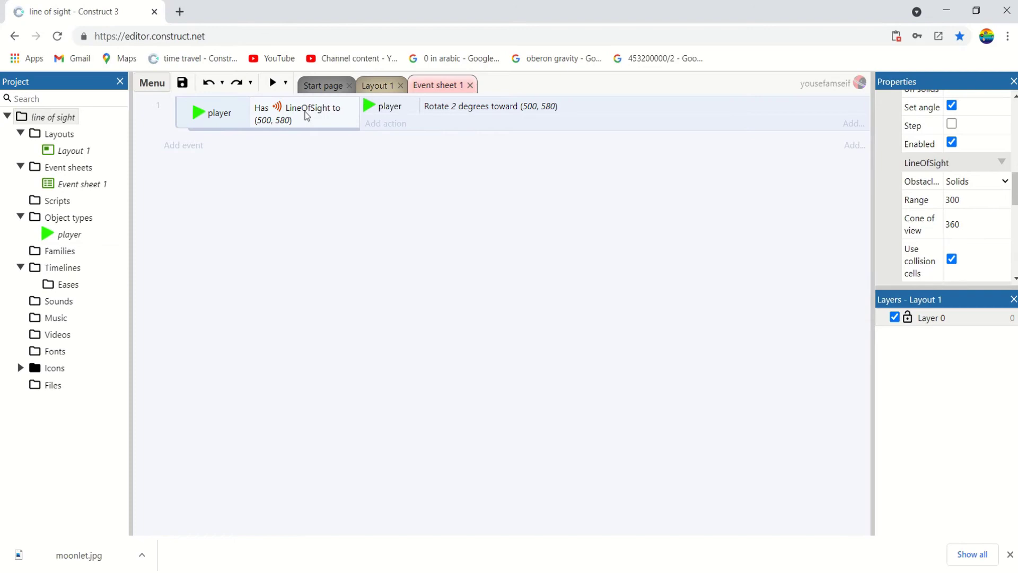
Change event 1's condition to Has LOS between positions from (500, 580), angle 360, to (700, 600)
double_click(308, 117)
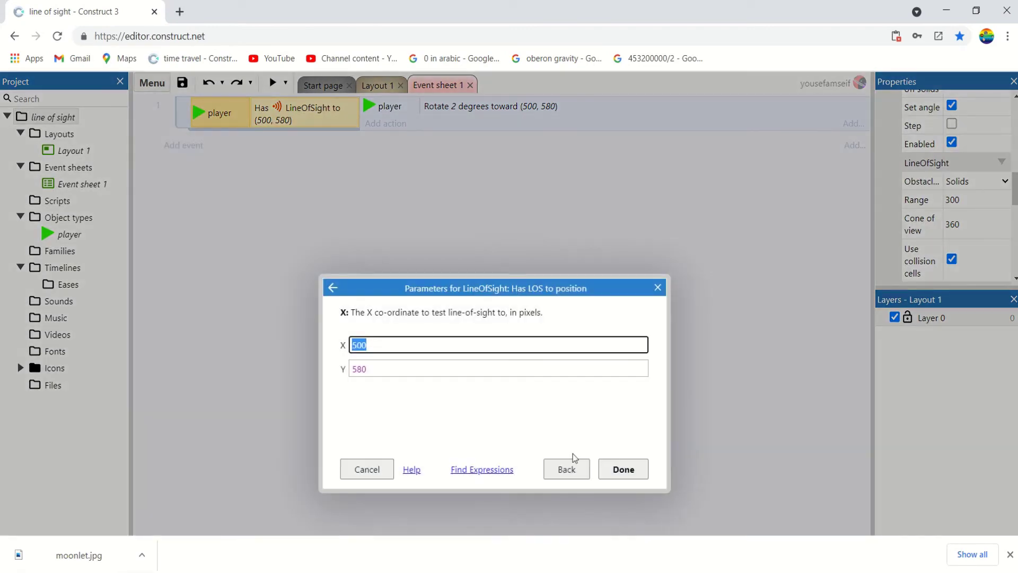
click(566, 469)
double_click(446, 351)
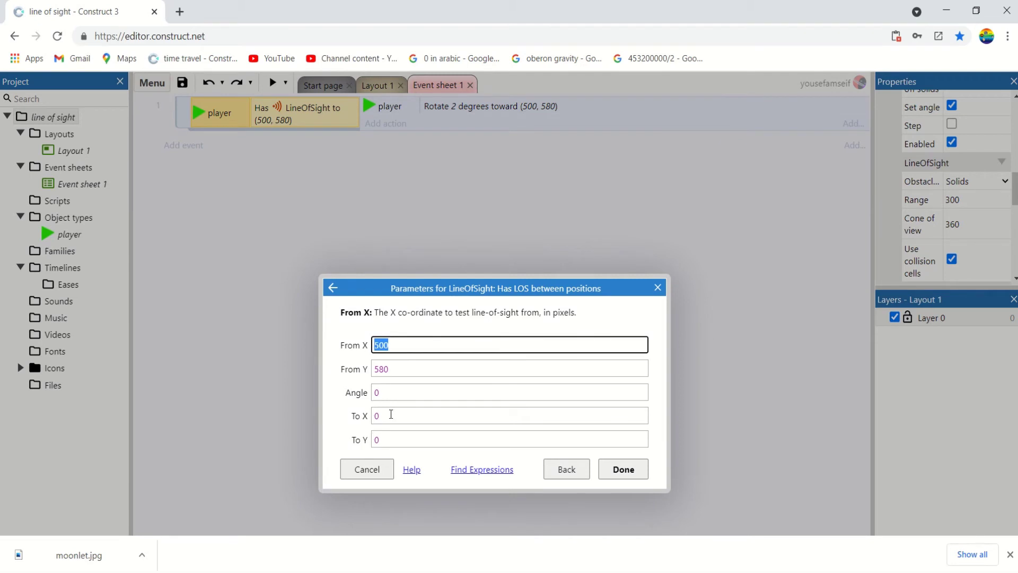
click(391, 415)
click(391, 393)
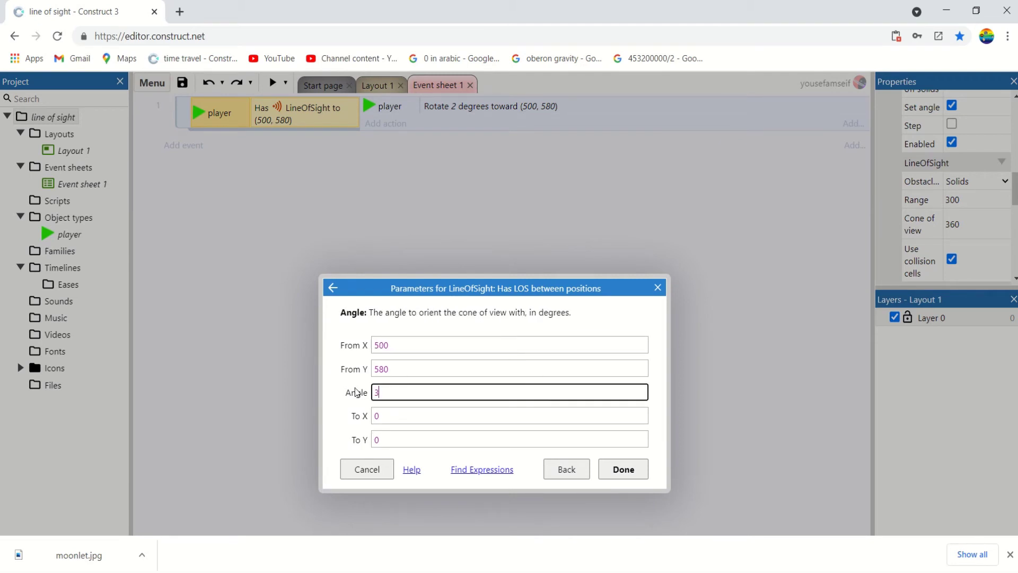
click(407, 415)
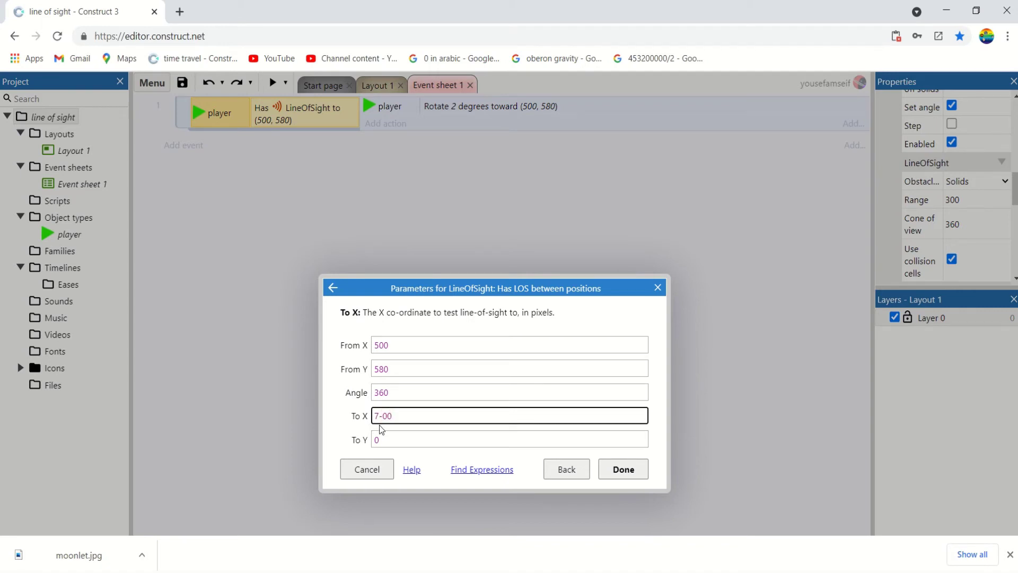
click(386, 440)
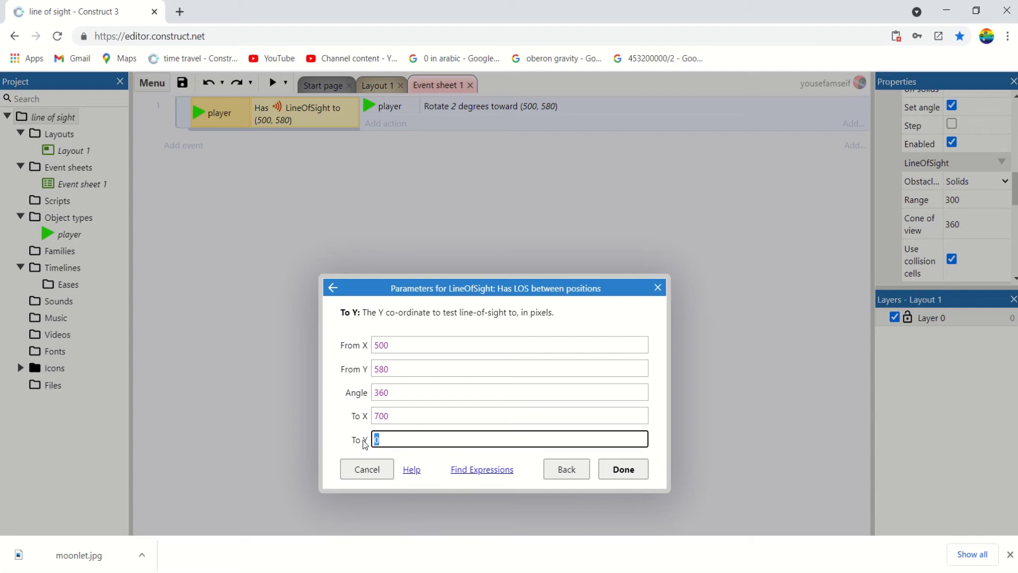
key(Return)
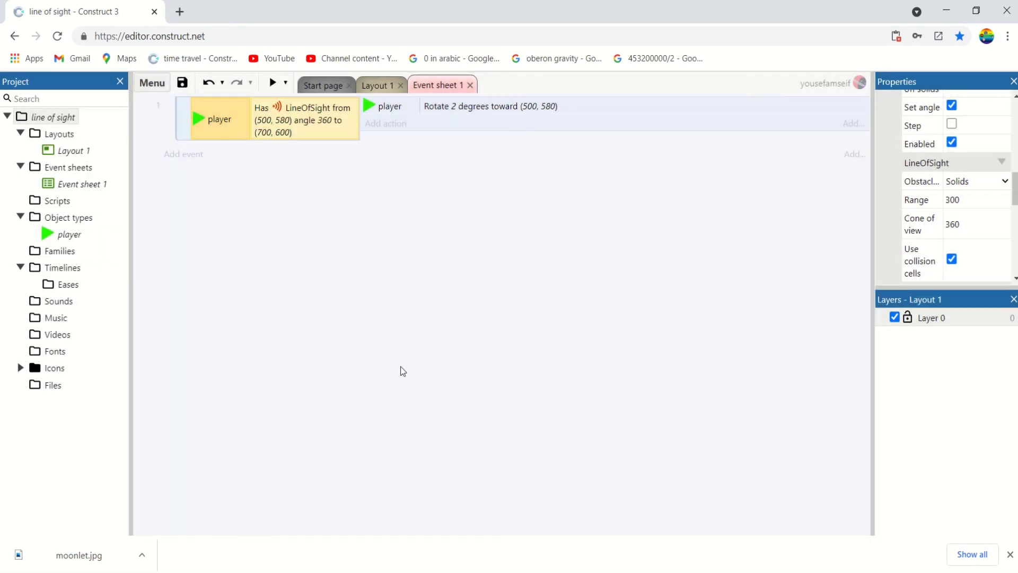
click(373, 87)
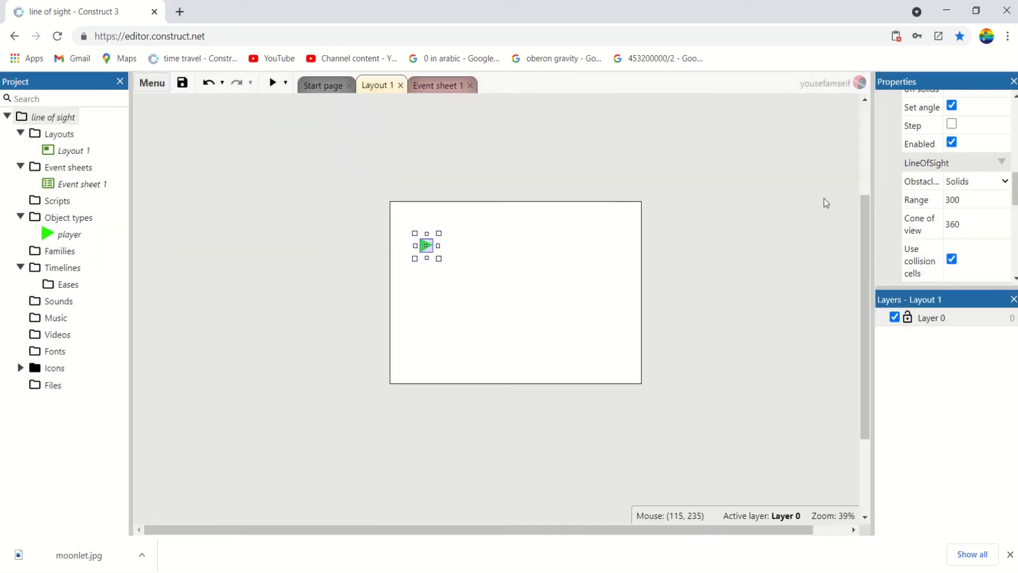
click(963, 200)
key(Home)
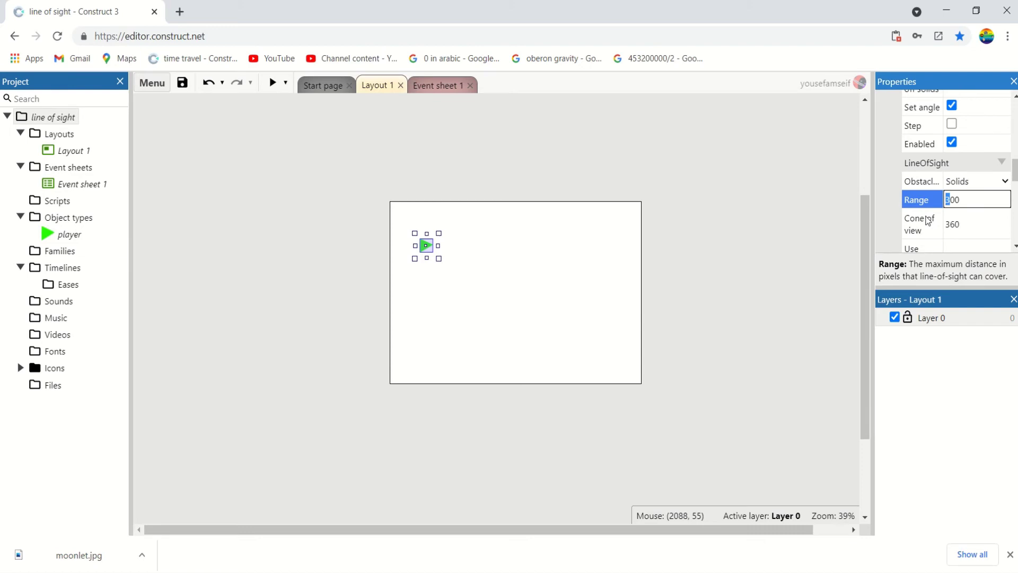
text(5)
click(928, 222)
click(272, 82)
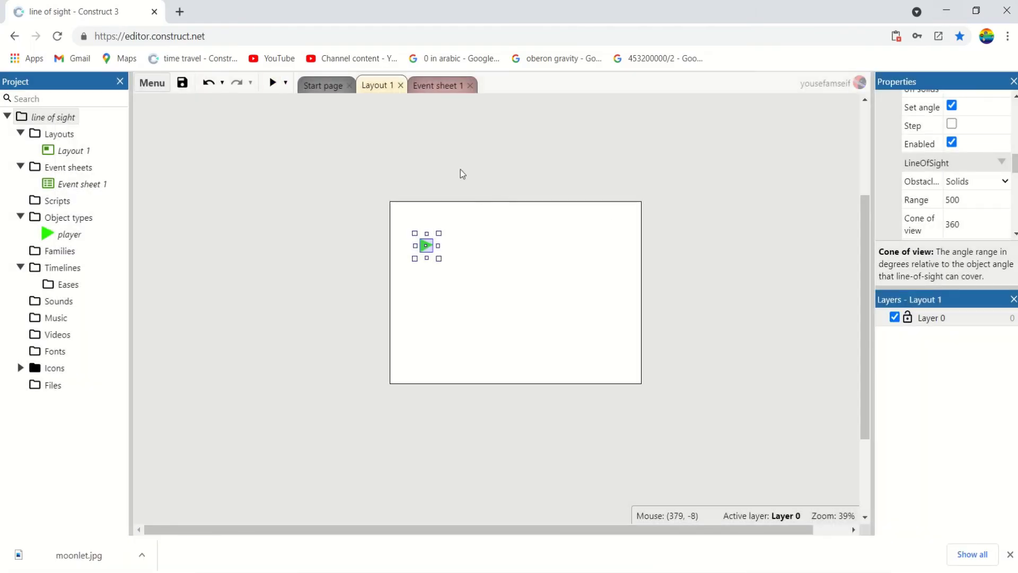
click(437, 88)
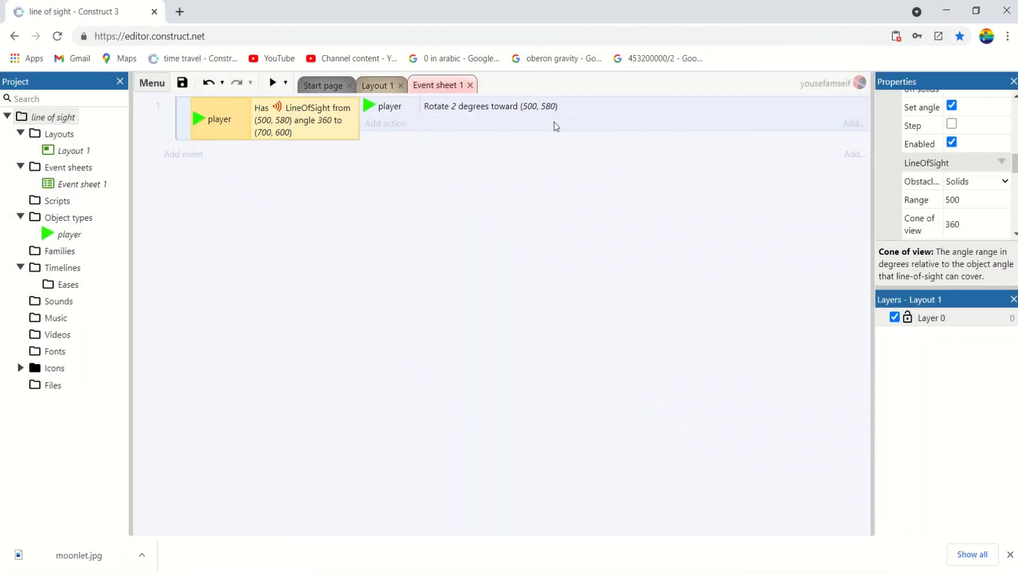
click(380, 86)
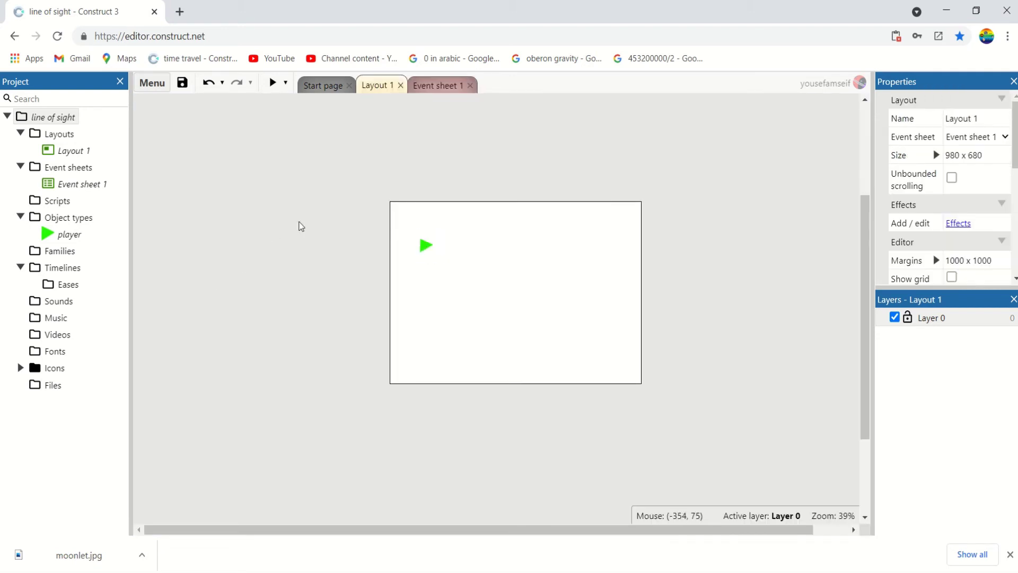
Insert a new Sprite object named point into Layout 1
double_click(301, 226)
scroll(474, 317, down, 3)
click(468, 330)
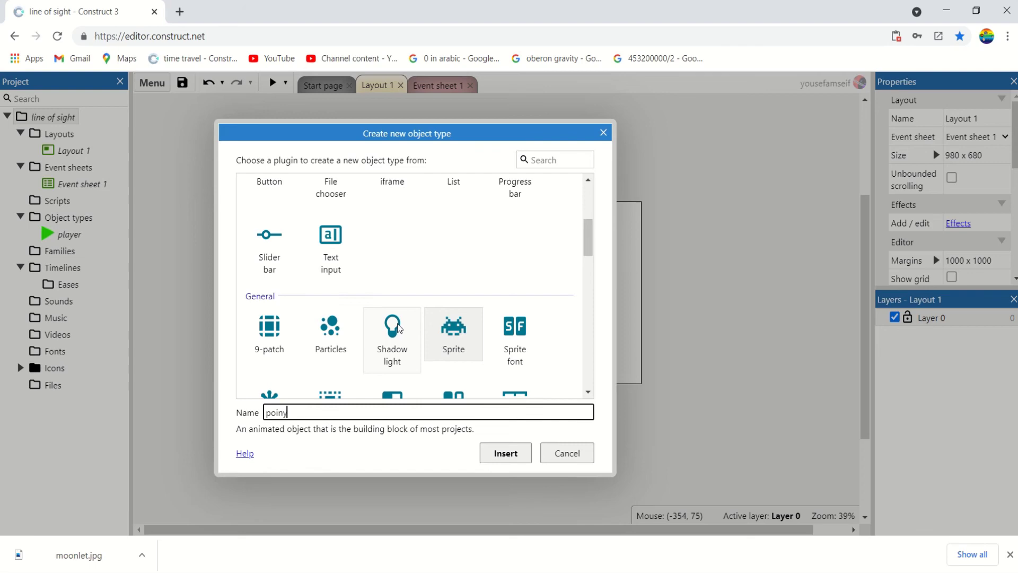
key(Return)
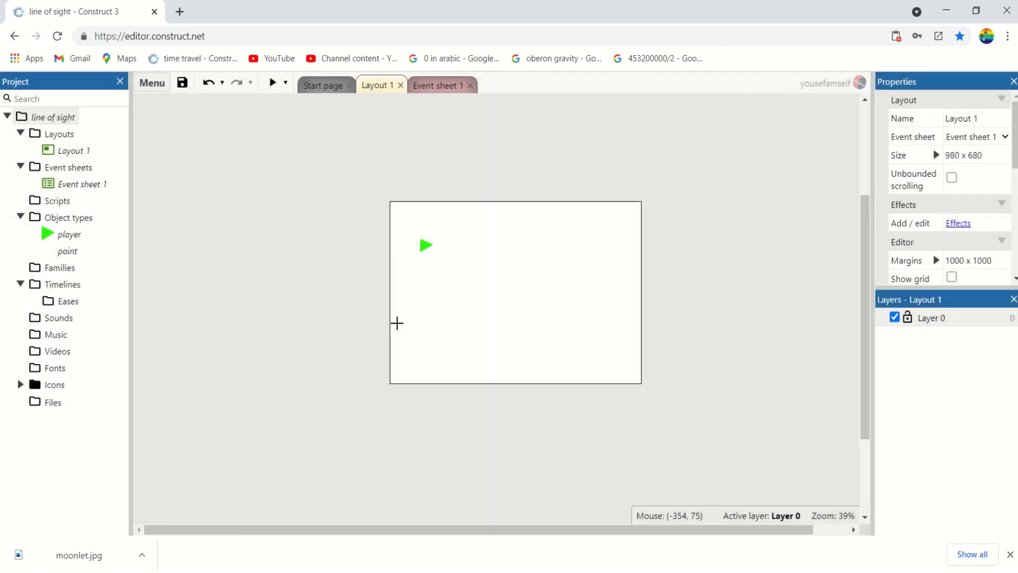
click(535, 353)
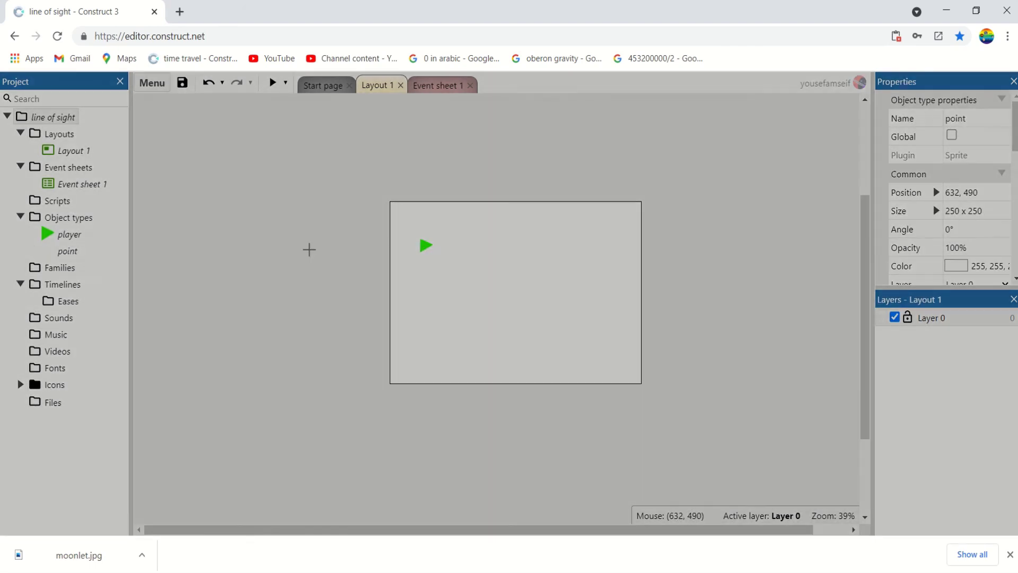
Paint the point sprite as a green dot, crop it to 17×17, and centre its origin
click(510, 299)
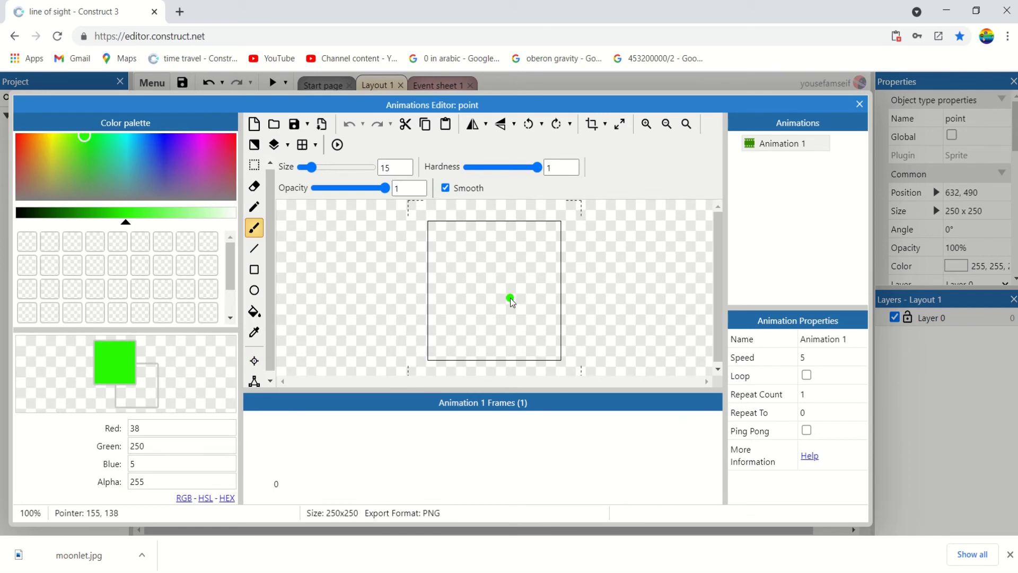
click(591, 124)
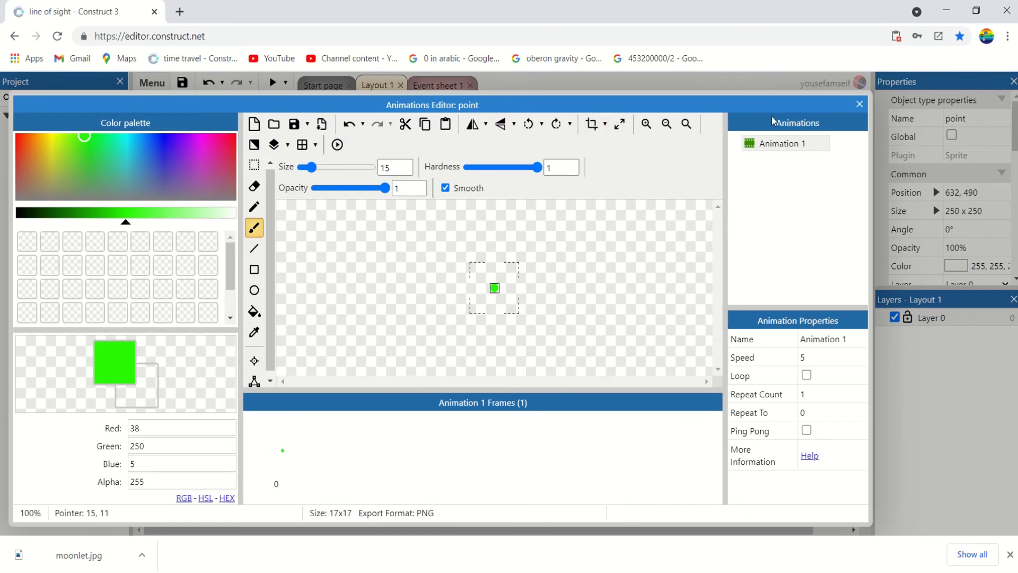
click(860, 104)
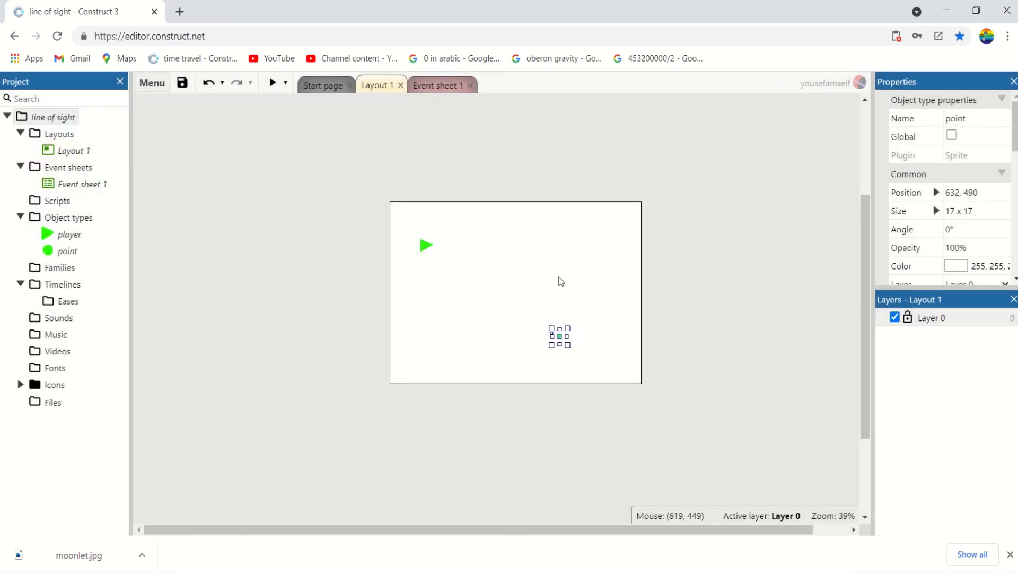
click(561, 281)
double_click(559, 336)
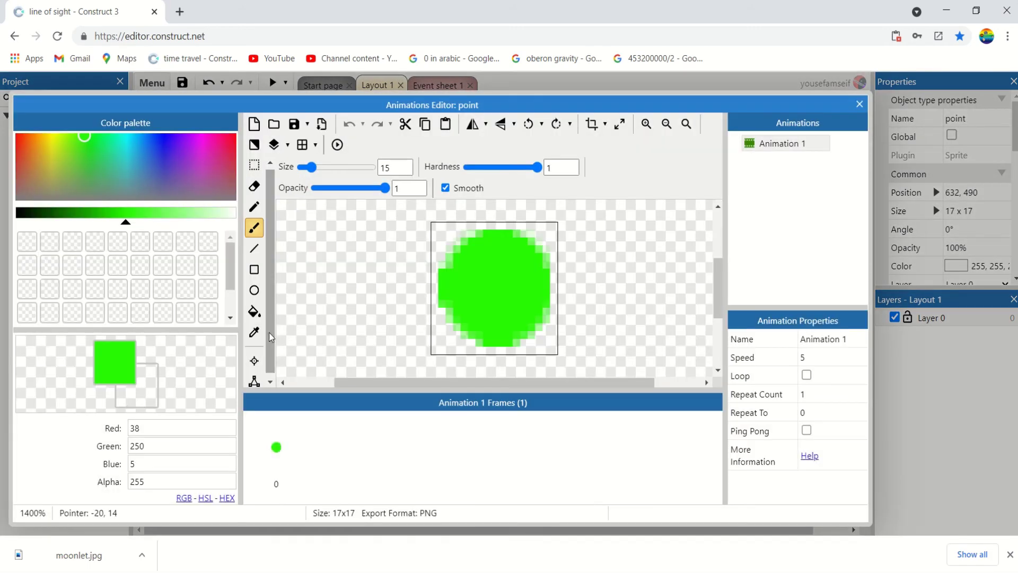
click(254, 361)
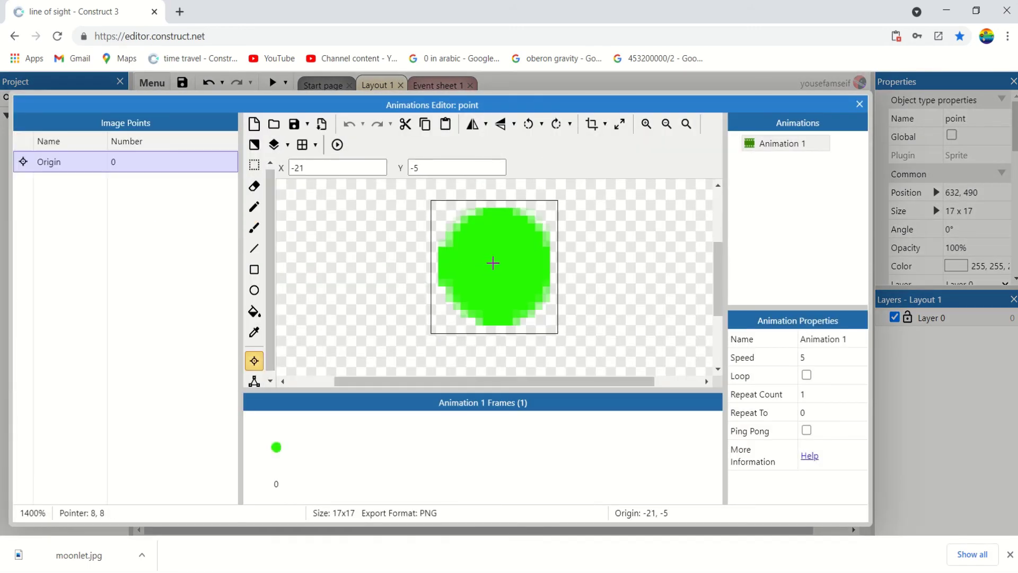
click(492, 263)
click(859, 104)
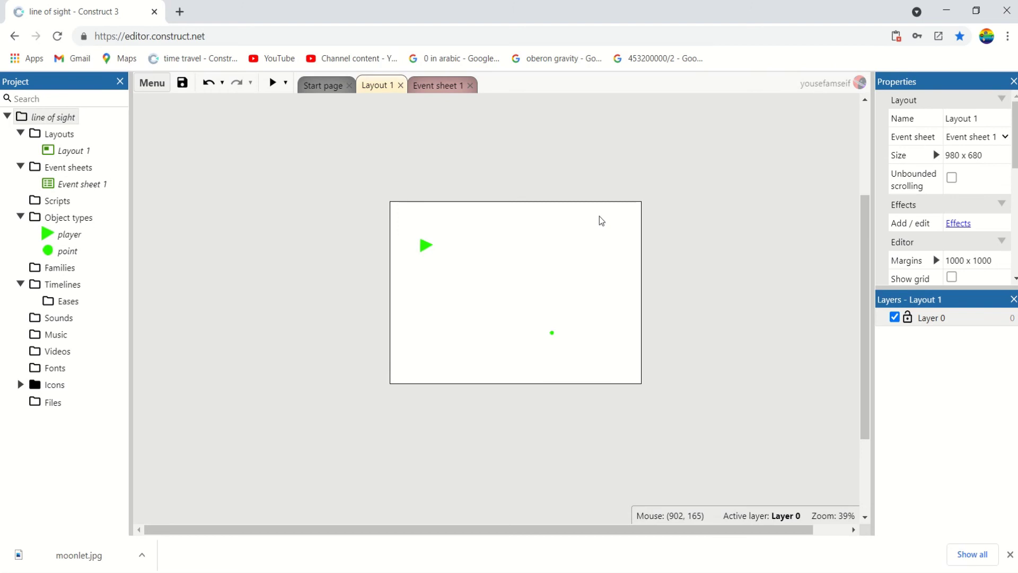
Replace event 1's condition with Has LOS to object, targeting point at image point 0
click(423, 86)
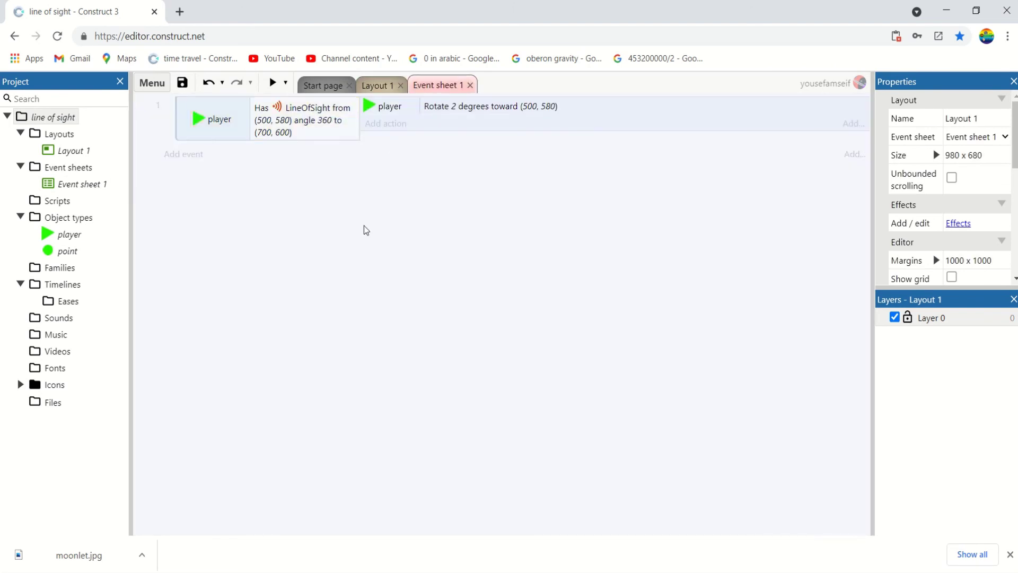
click(561, 108)
double_click(302, 135)
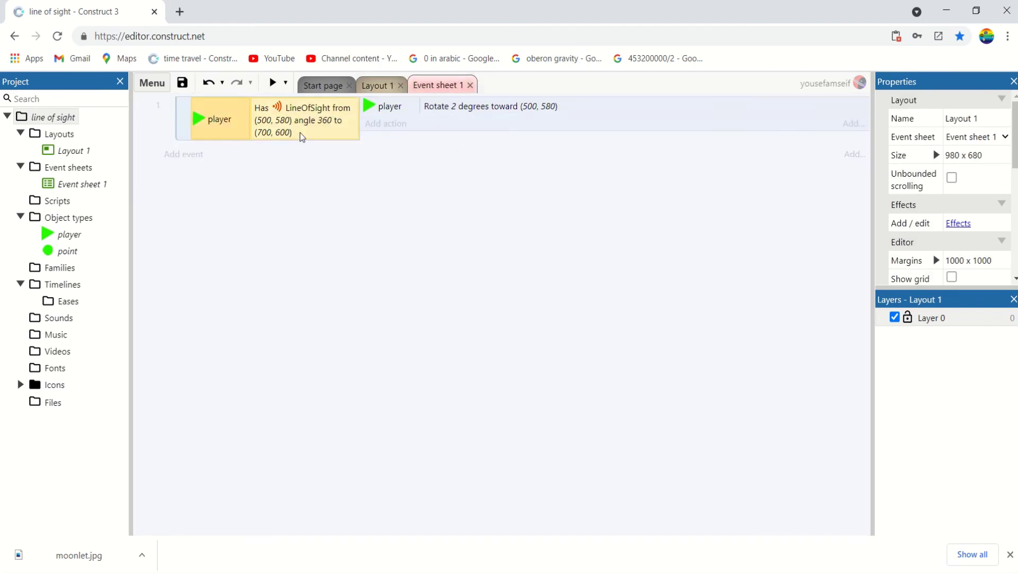
click(555, 470)
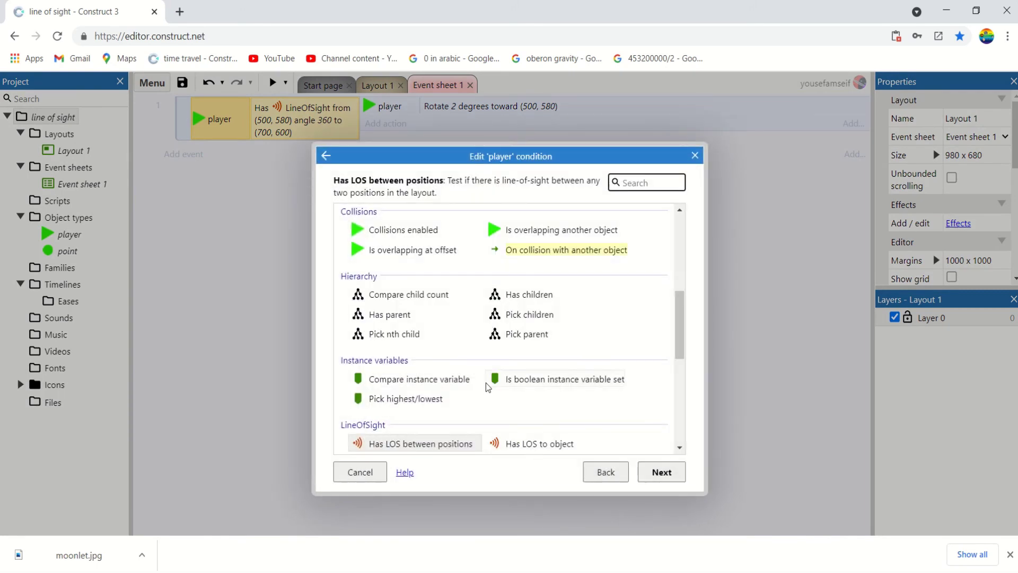
scroll(487, 387, down, 3)
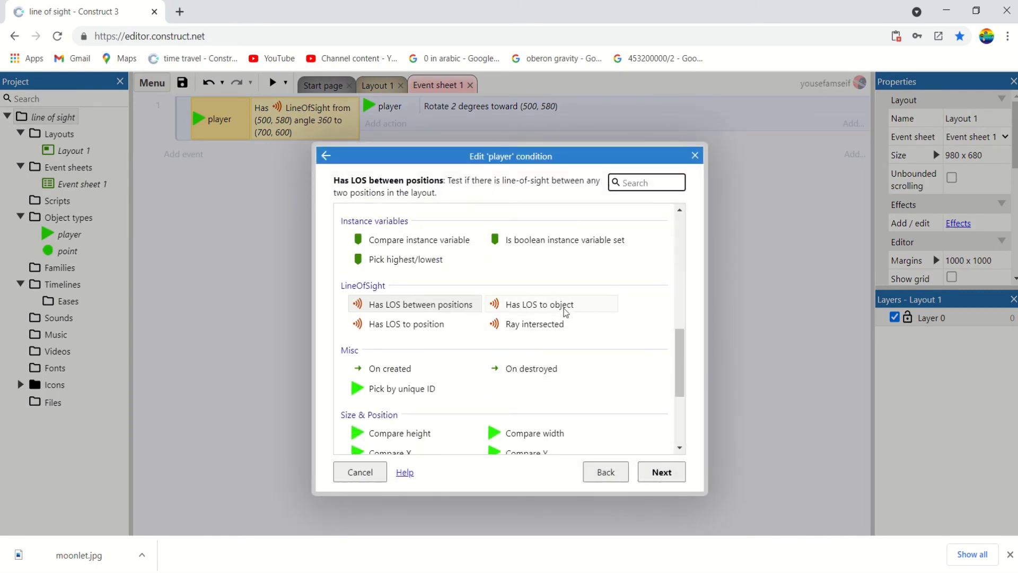
double_click(566, 307)
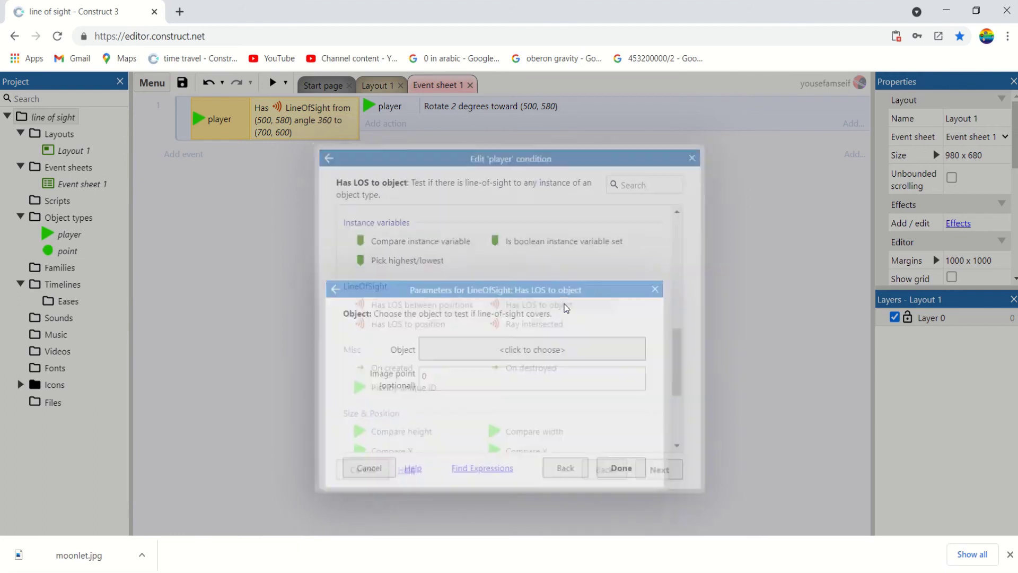
click(501, 350)
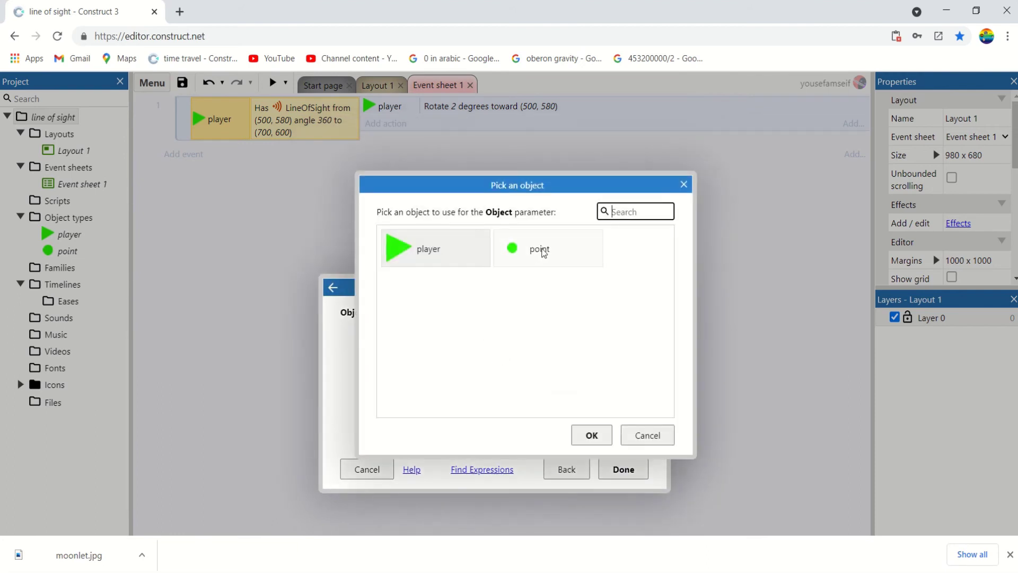
double_click(543, 253)
click(624, 470)
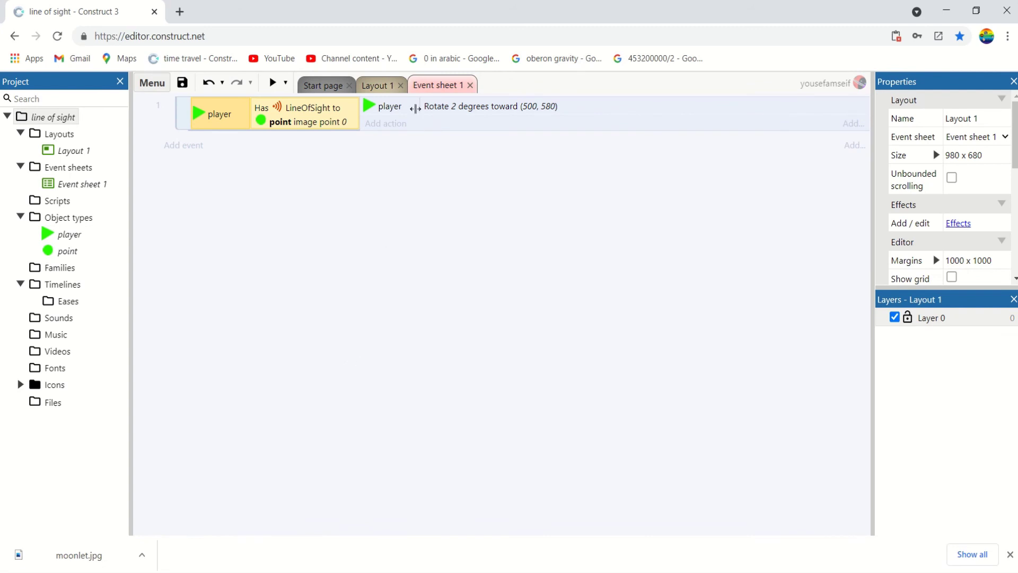
Make the rotate action turn the player 2 degrees toward point.X, point.Y
click(418, 111)
double_click(433, 112)
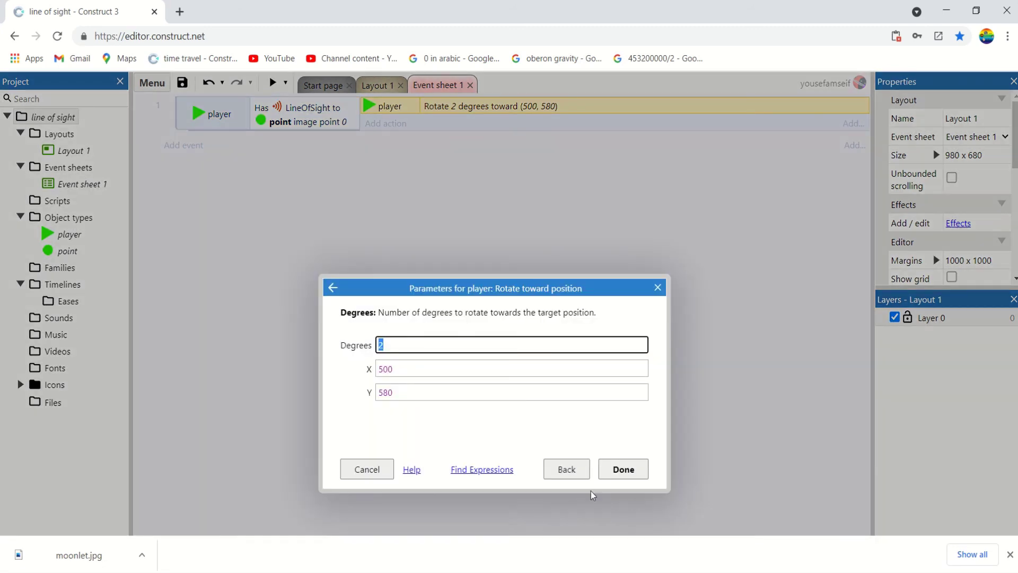
drag(444, 369, 335, 379)
text(point)
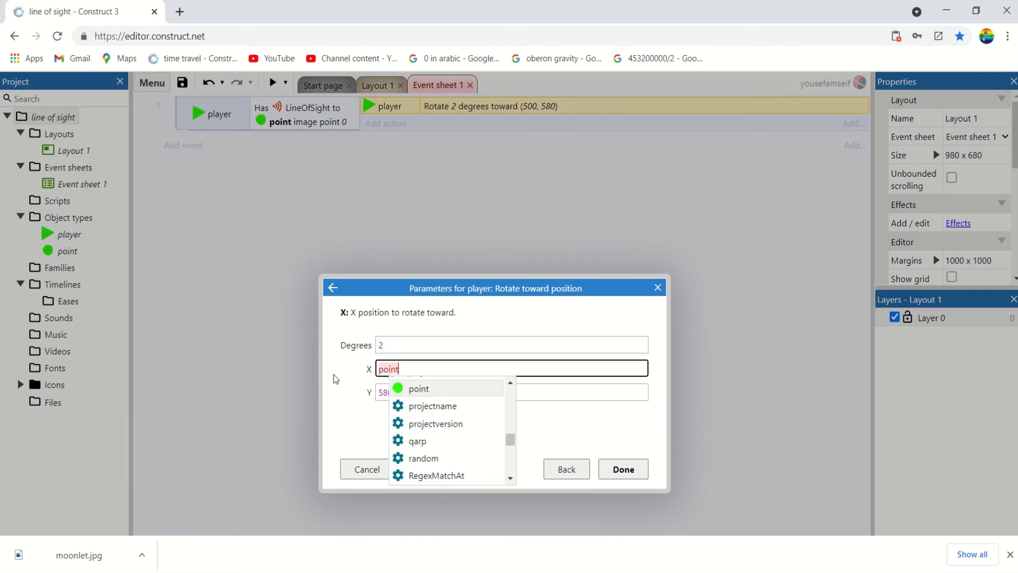
text(.x)
key(ctrl+a)
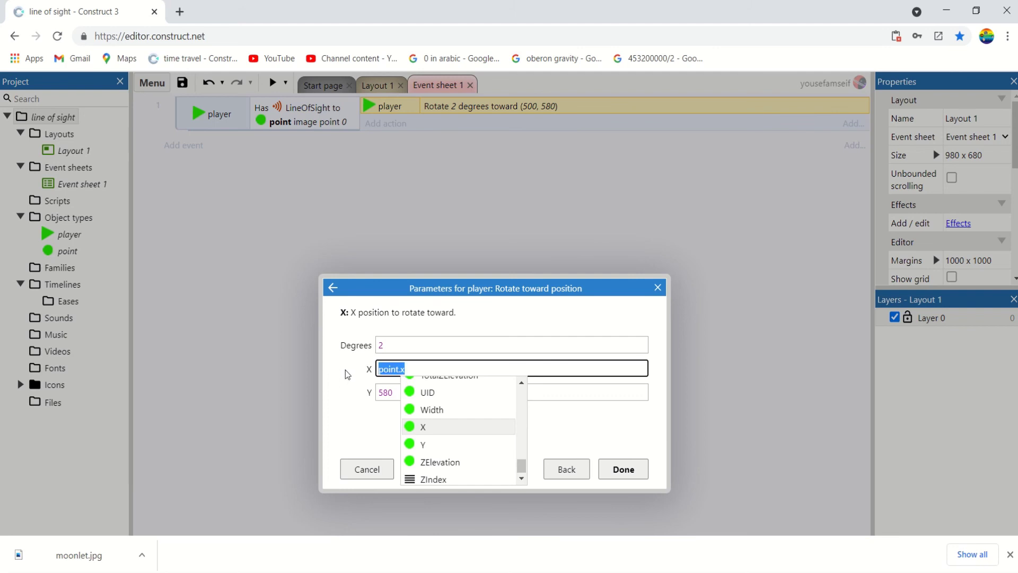
drag(399, 393, 335, 387)
text(point.Y)
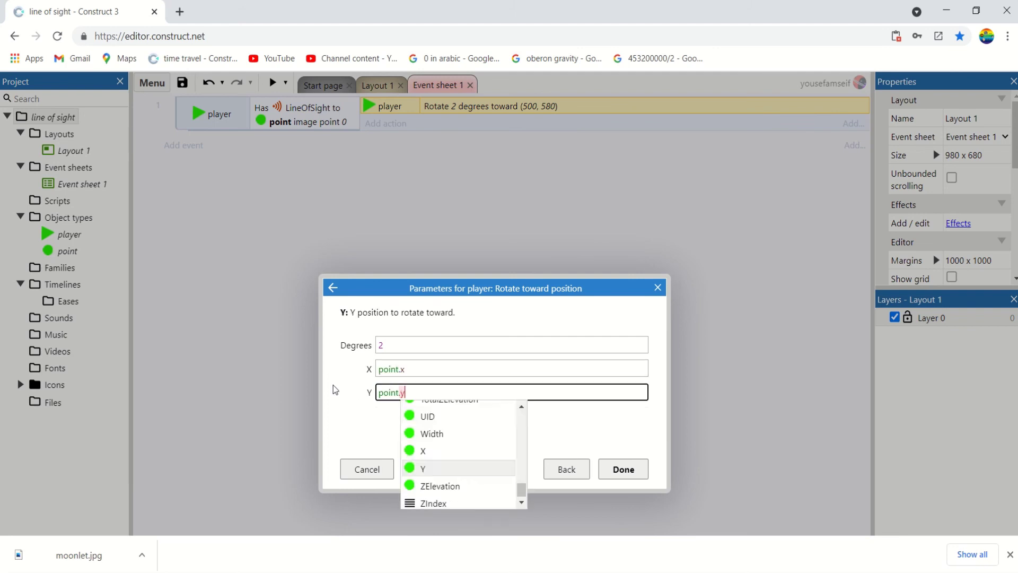
key(Return)
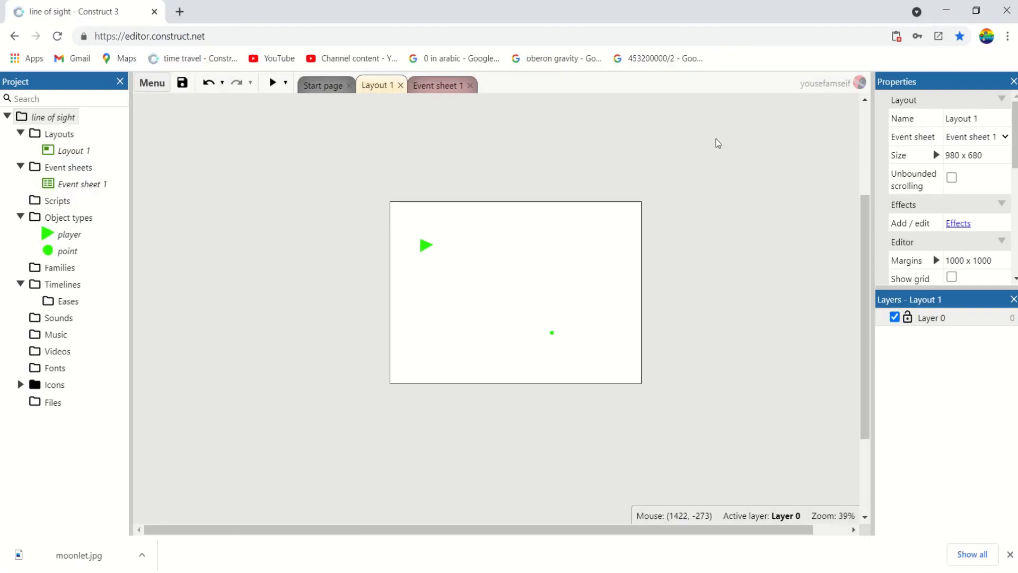
Move the player sprite beside the green point dot near the layout centre
click(425, 252)
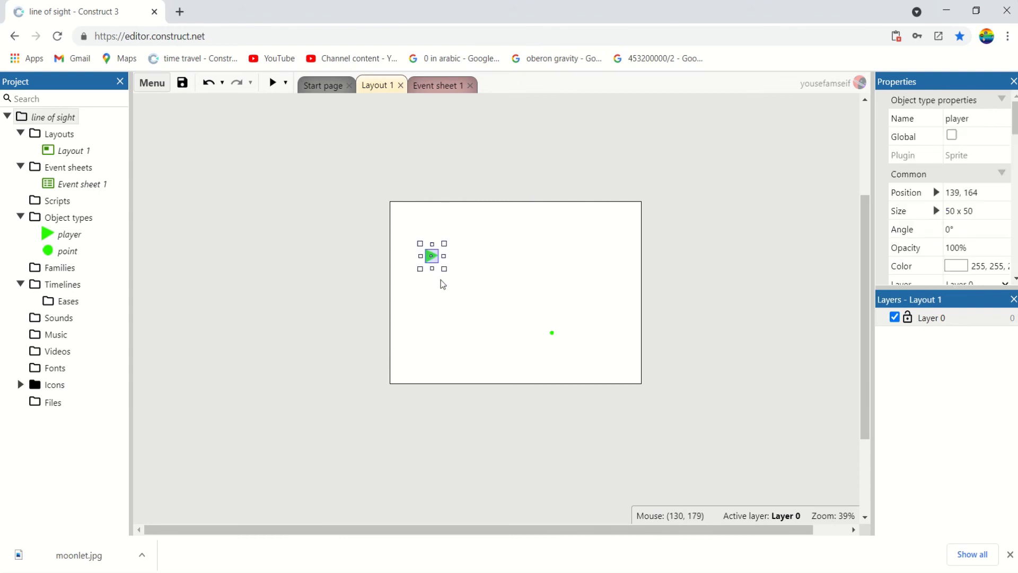
drag(443, 285, 523, 308)
click(552, 336)
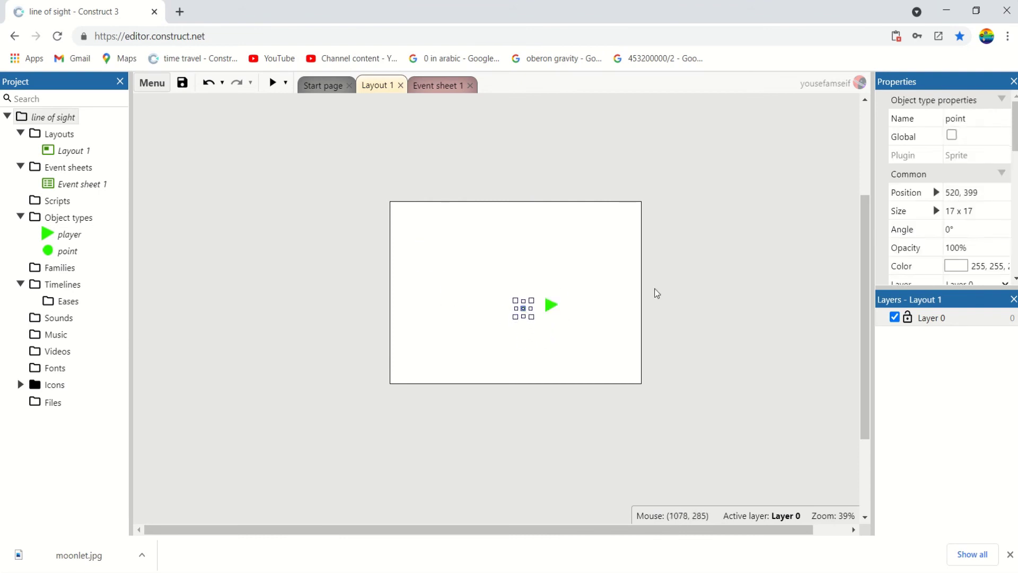
Set the player's LineOfSight Cone of view to 180 in Properties
click(551, 305)
scroll(955, 185, down, 5)
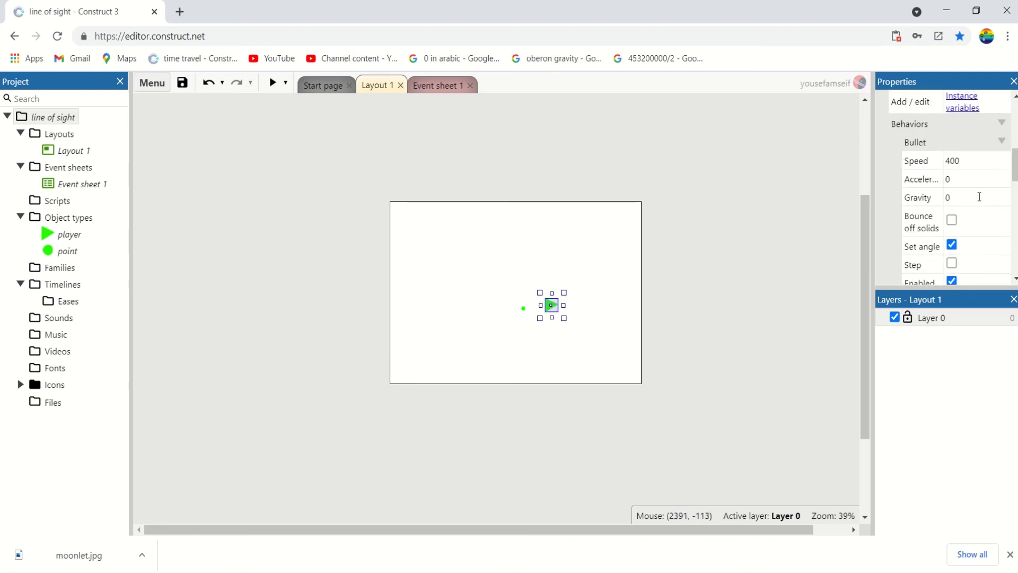
scroll(978, 198, down, 5)
click(979, 154)
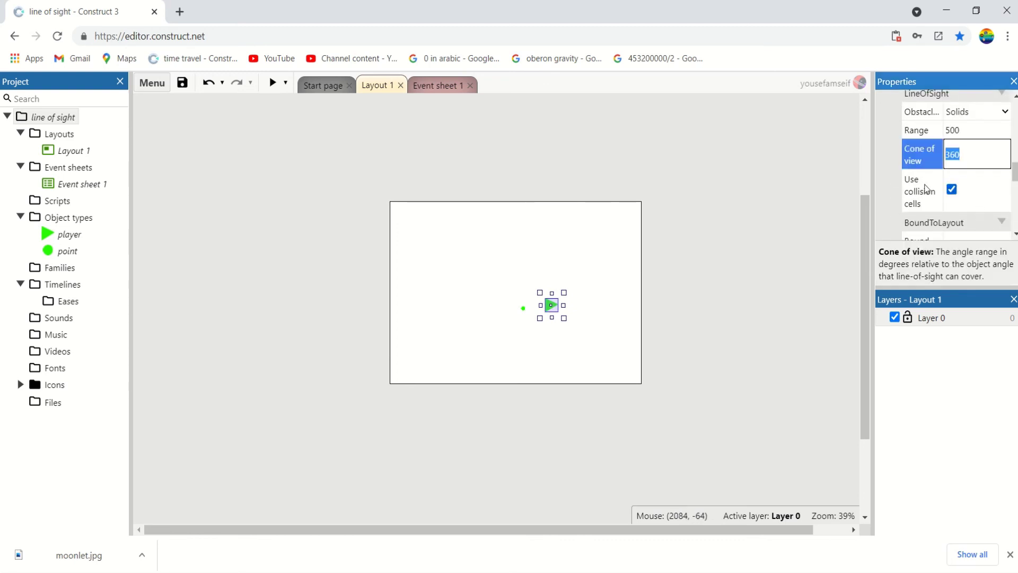
text(1)
key(BackSpace)
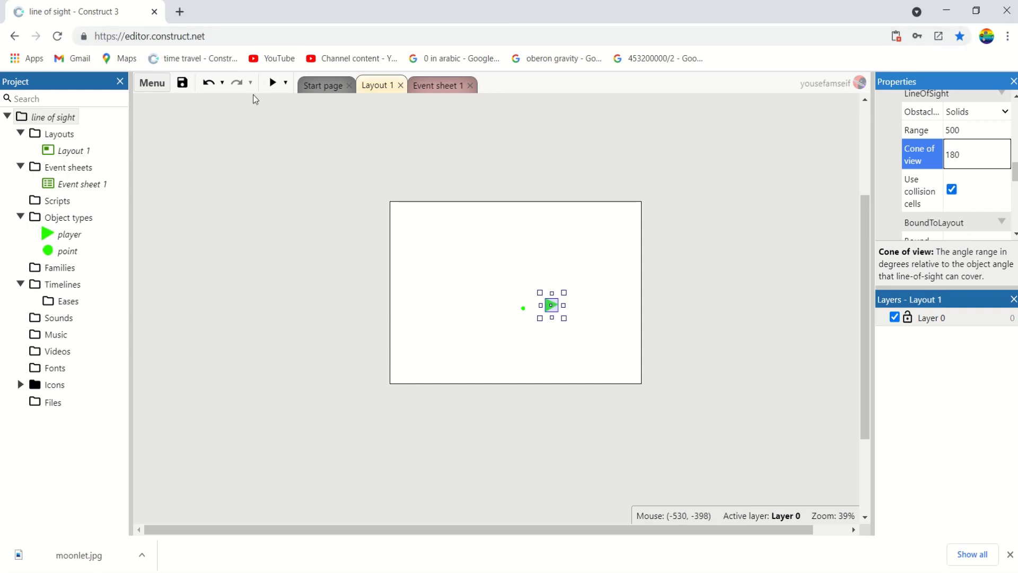